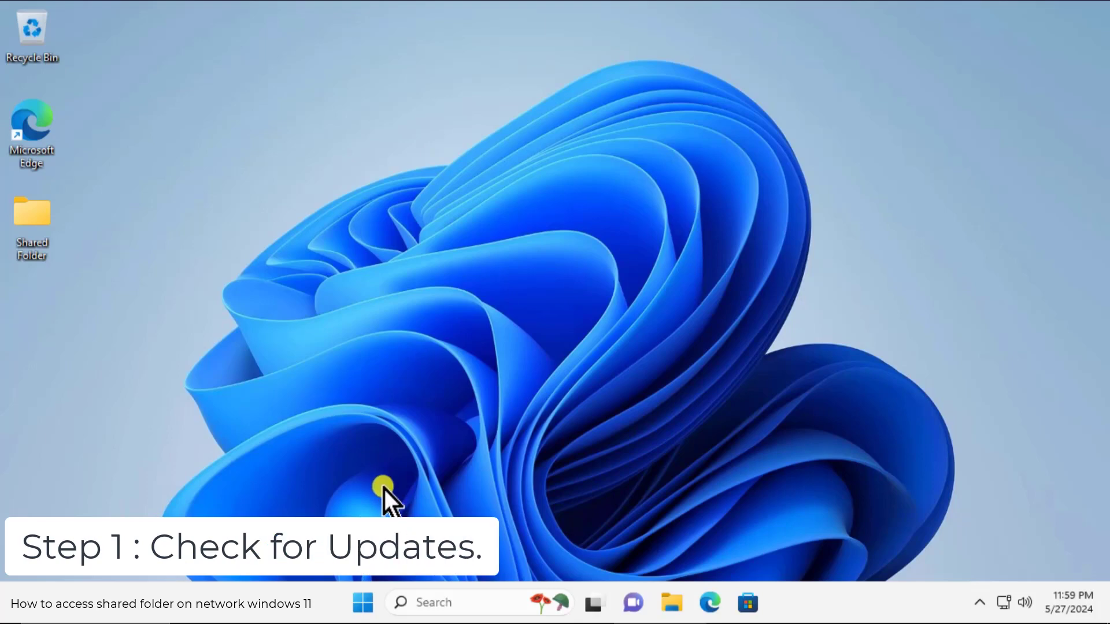
# Open Settings' Windows Update history and scroll through the installed quality, definition and other updates
pyautogui.click(365, 604)
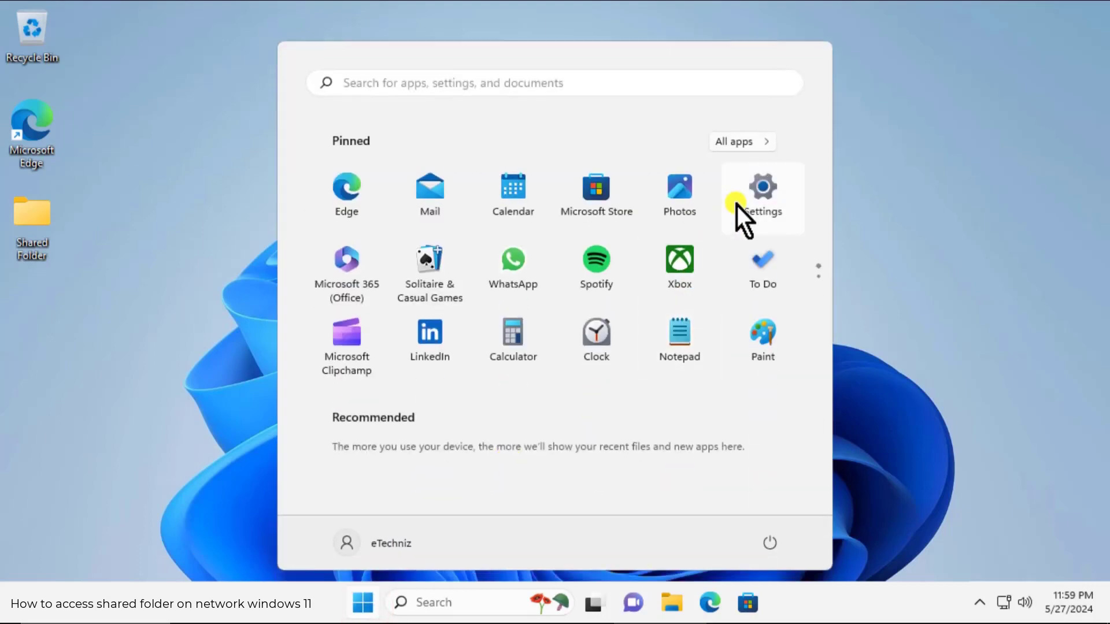
pyautogui.click(783, 220)
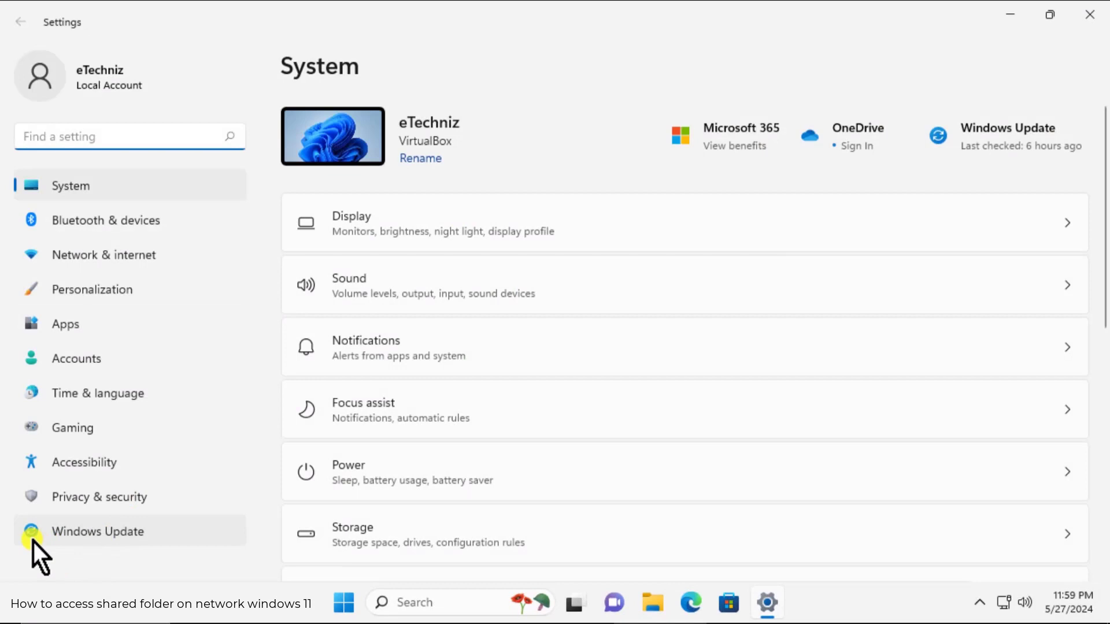
pyautogui.click(188, 538)
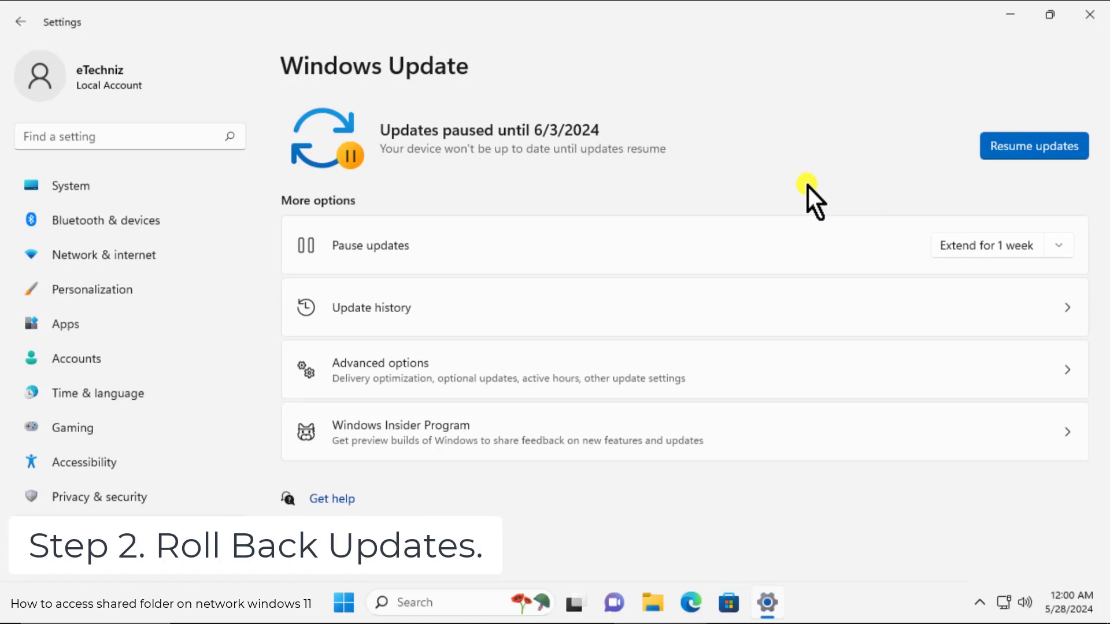
pyautogui.click(432, 319)
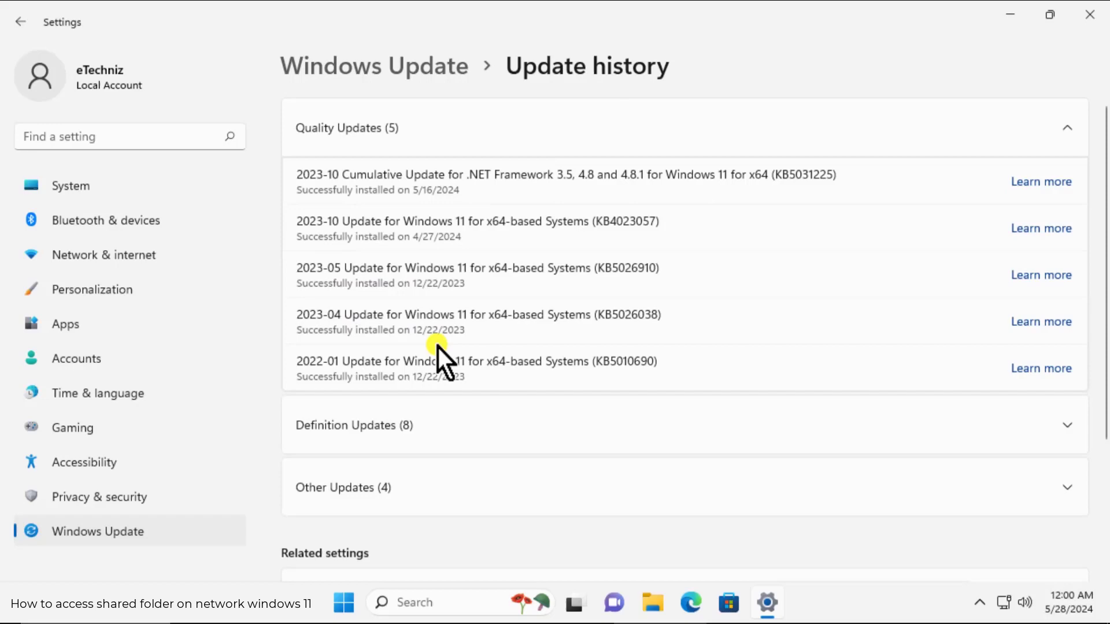
pyautogui.scroll(-3, 444, 370)
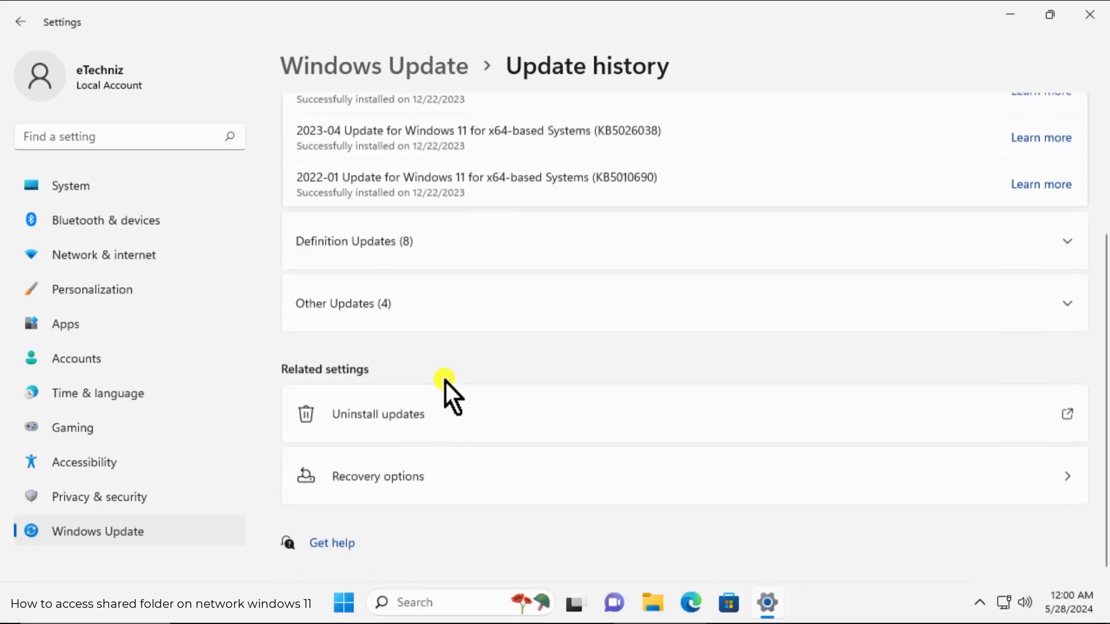
pyautogui.click(489, 426)
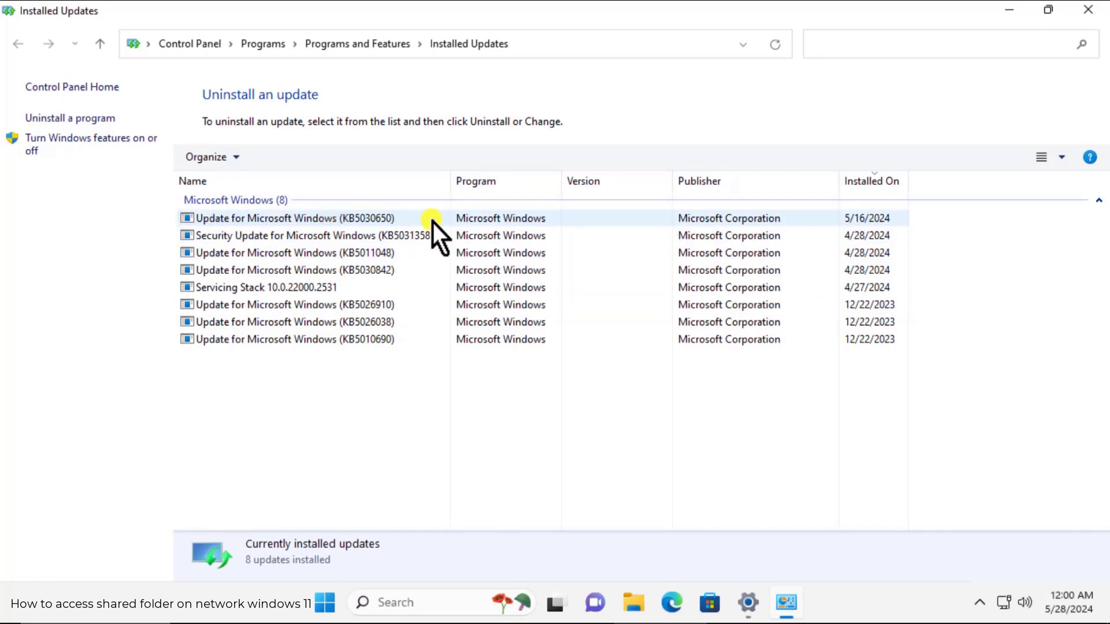
pyautogui.click(880, 222)
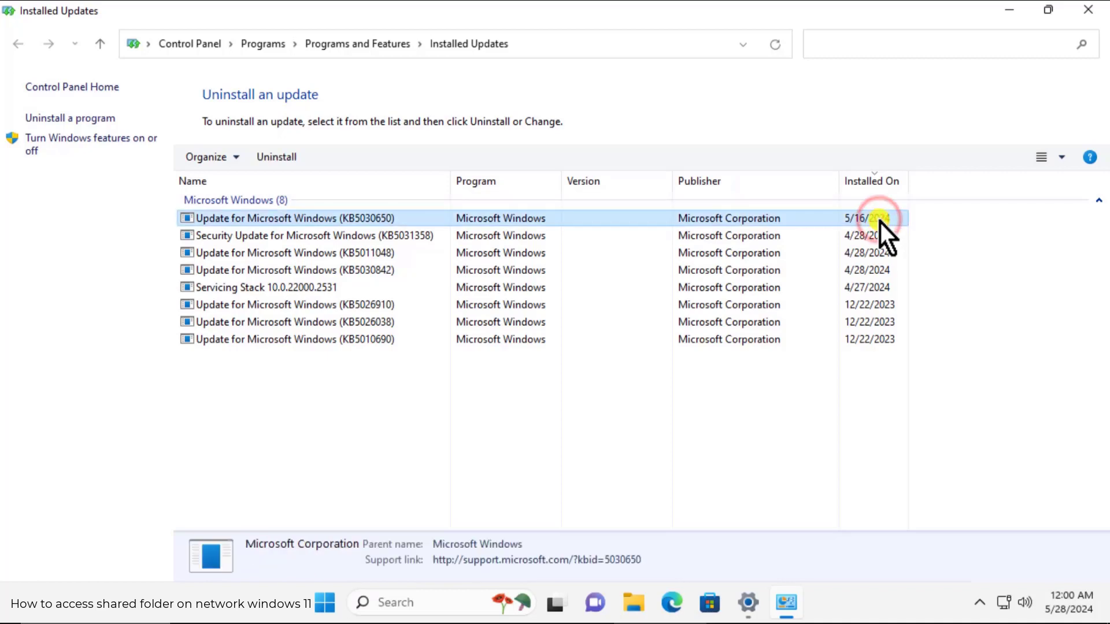
pyautogui.click(284, 160)
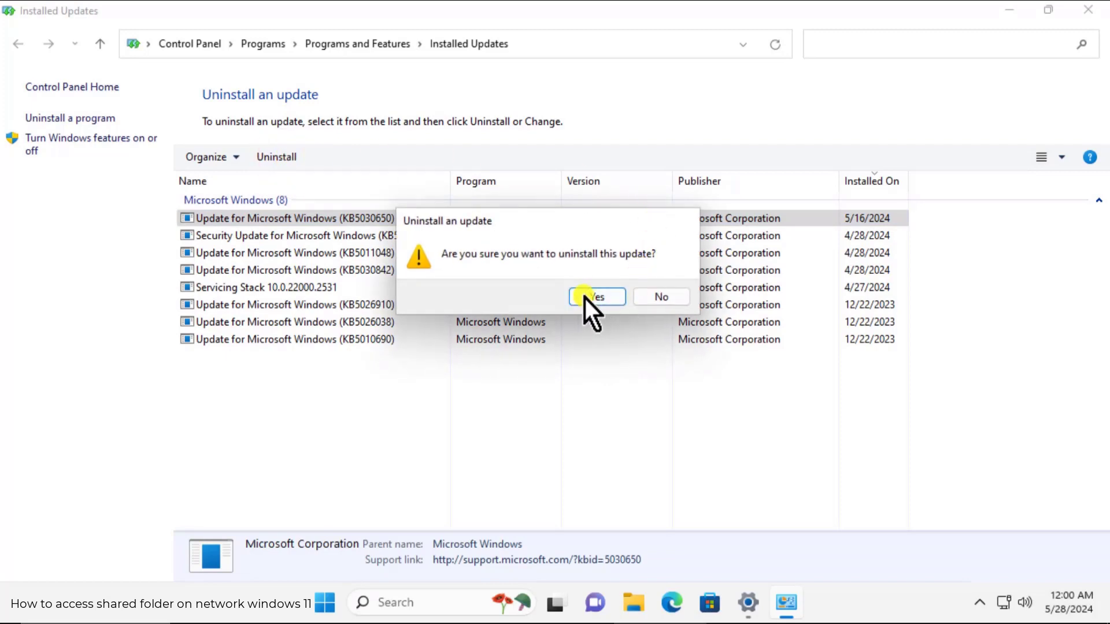
pyautogui.click(660, 298)
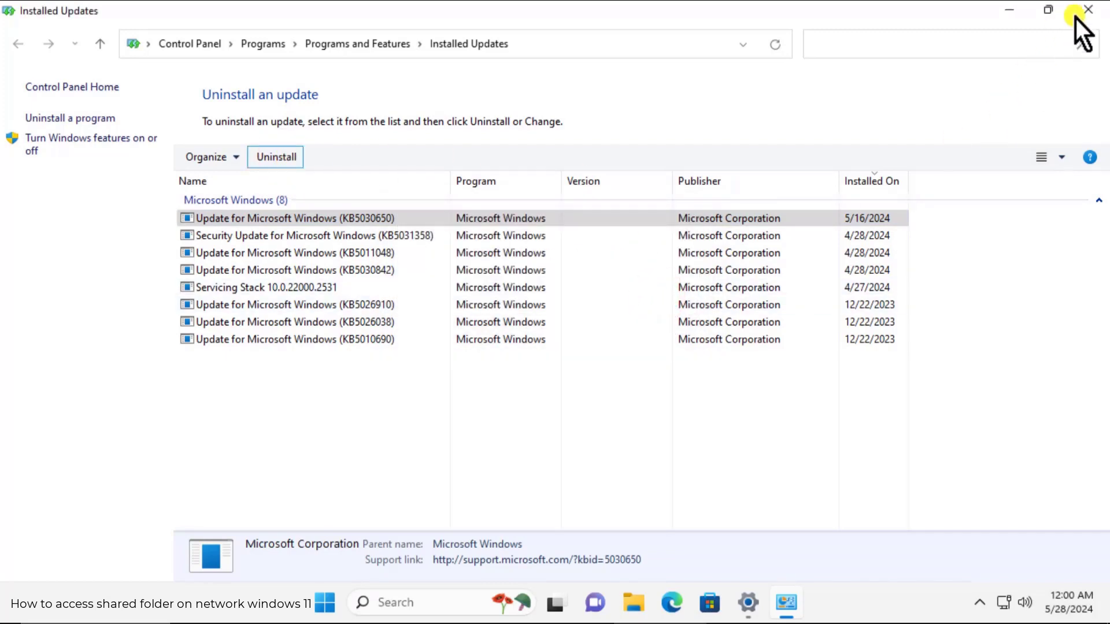
pyautogui.click(1086, 11)
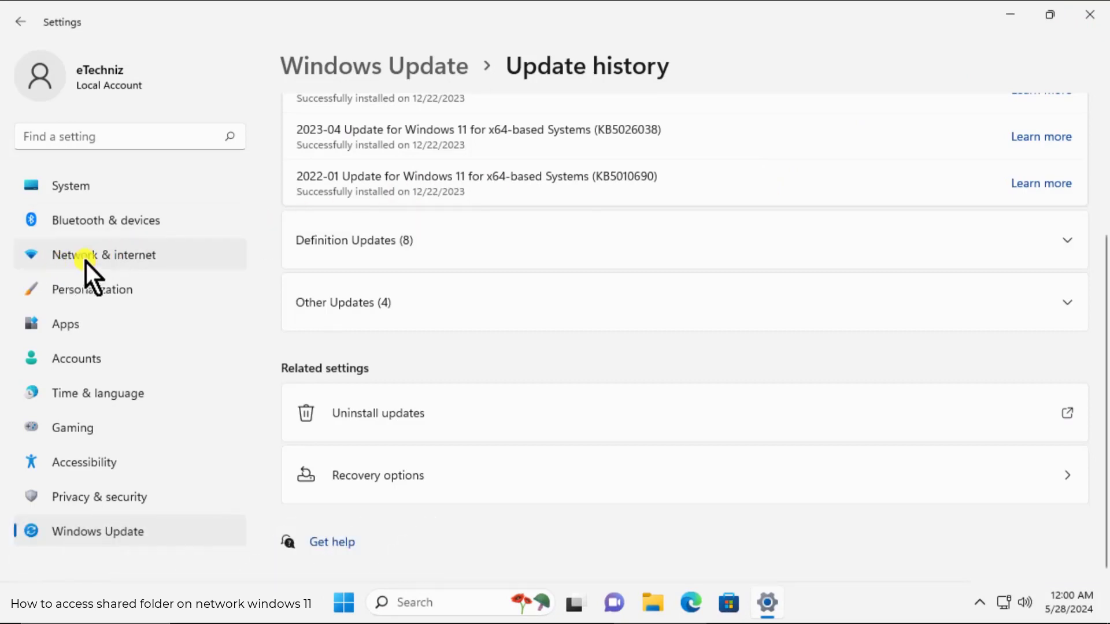
# View the Network reset page under Advanced network settings, then close Settings without resetting
pyautogui.click(178, 261)
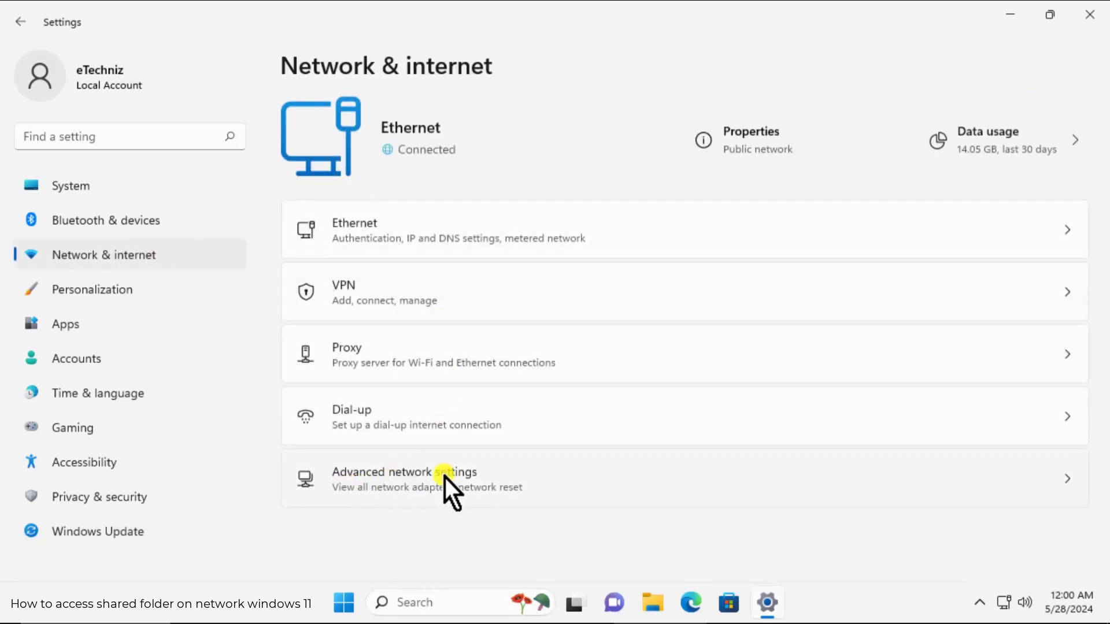
pyautogui.click(561, 478)
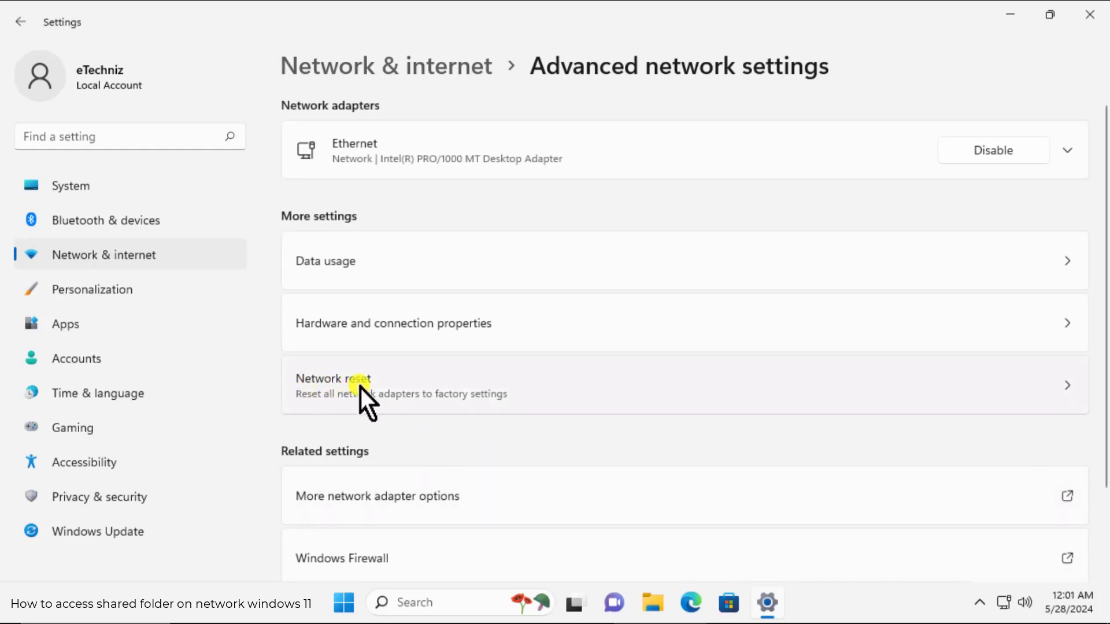
pyautogui.click(434, 385)
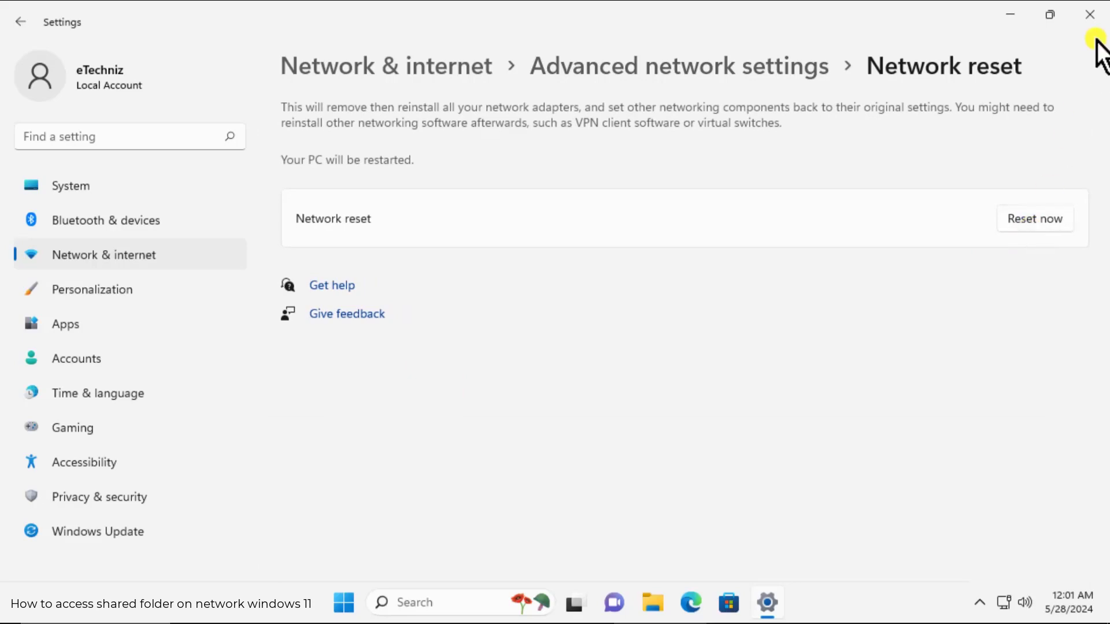
pyautogui.click(1090, 15)
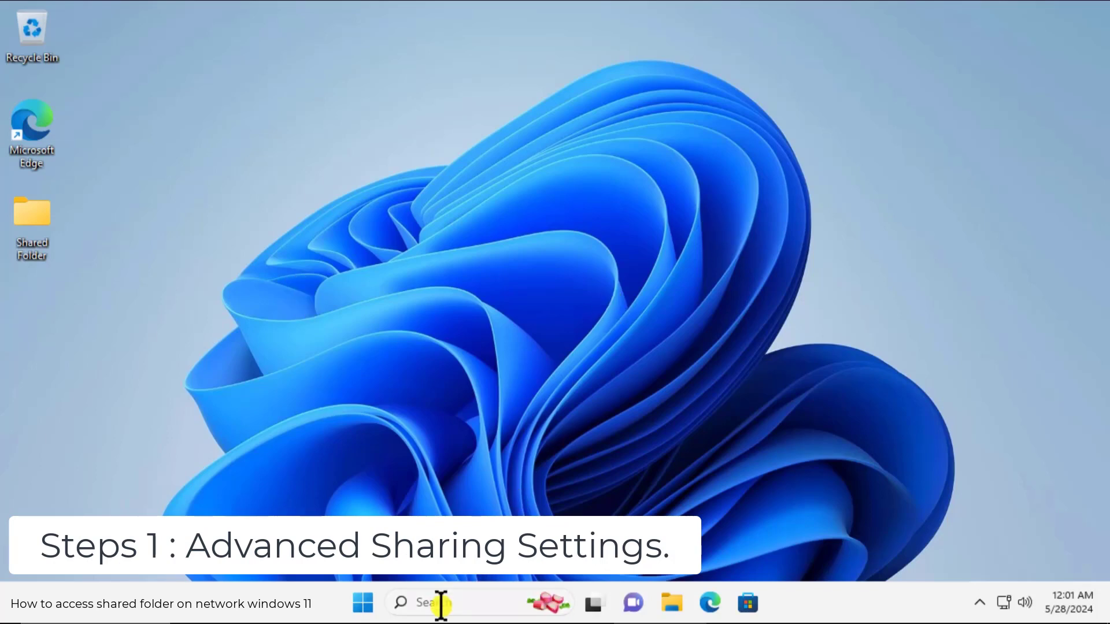
# Search Windows for 'control' so Control Panel appears as the best match
pyautogui.click(462, 601)
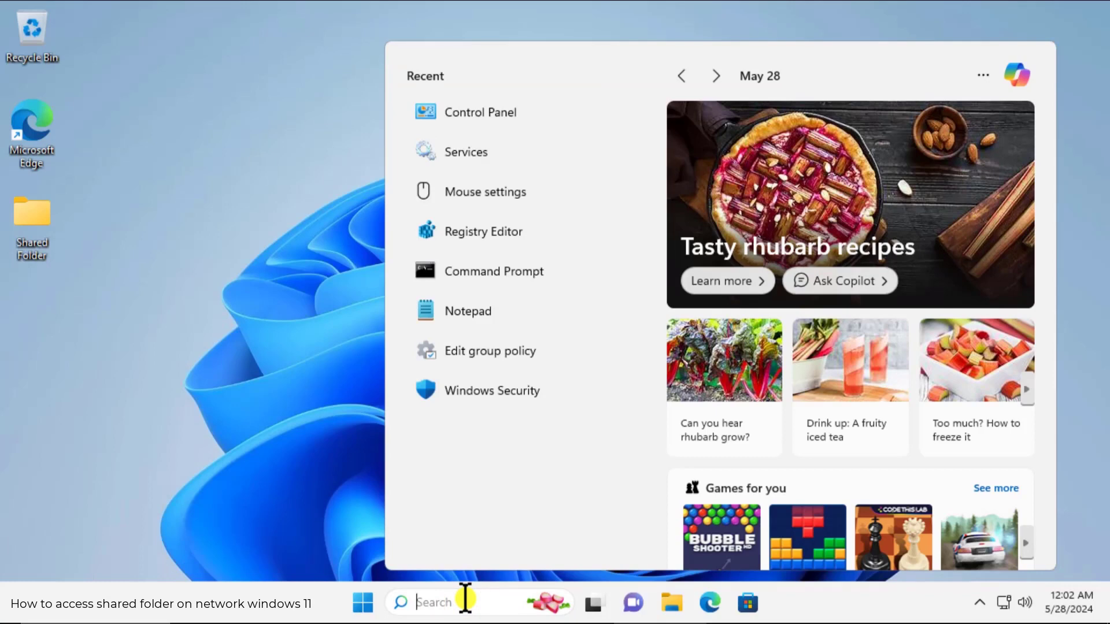
pyautogui.write('control')
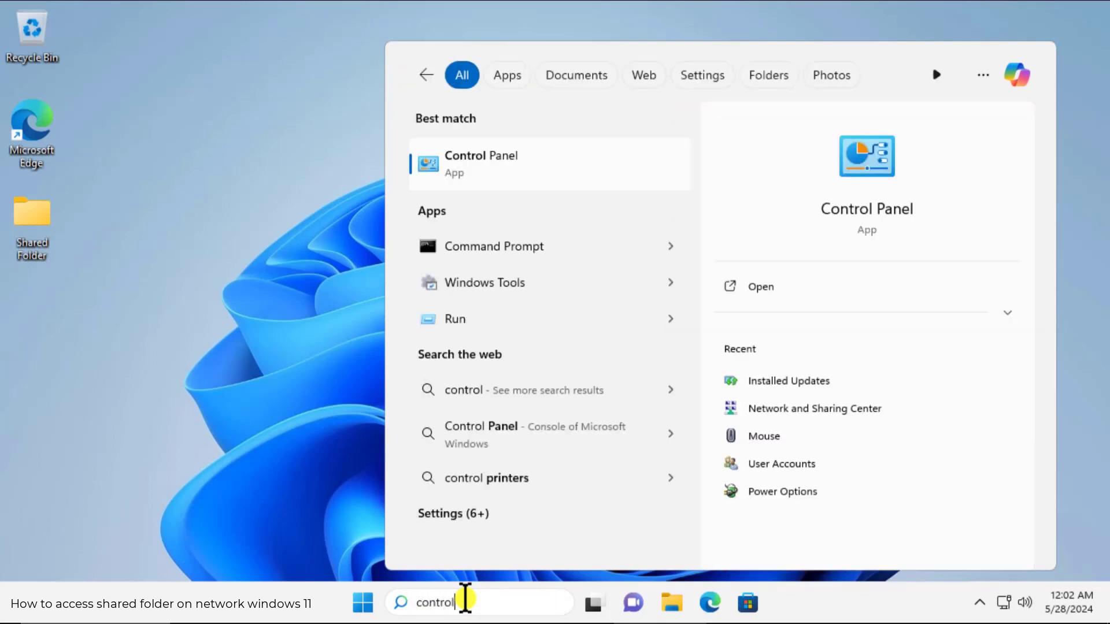
# Open Control Panel's Advanced sharing settings through Network and Sharing Center
pyautogui.click(795, 292)
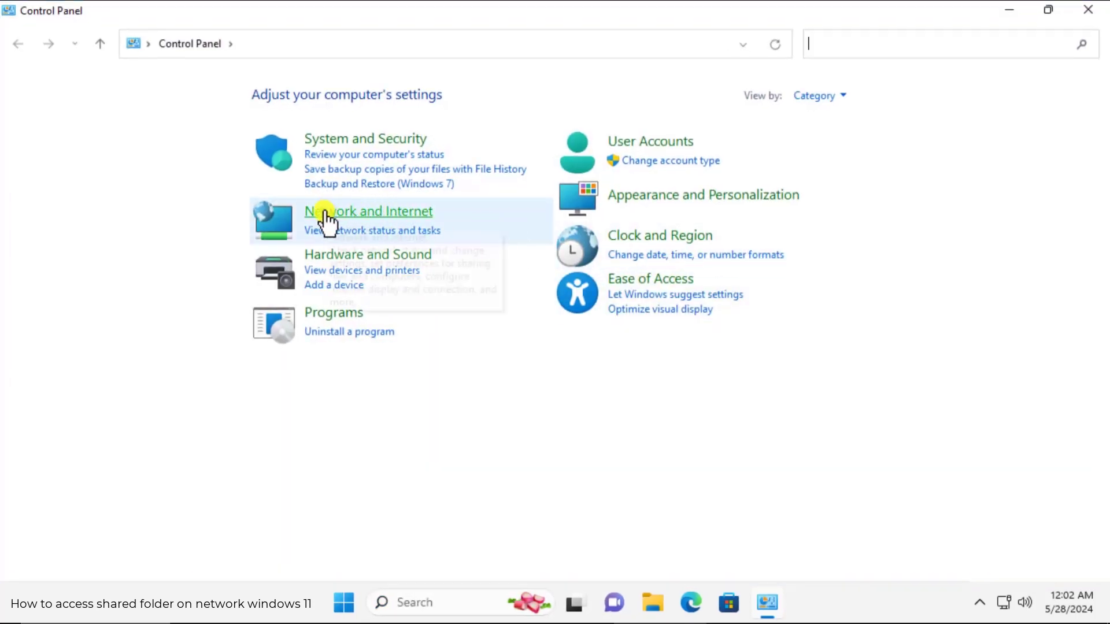
pyautogui.click(417, 213)
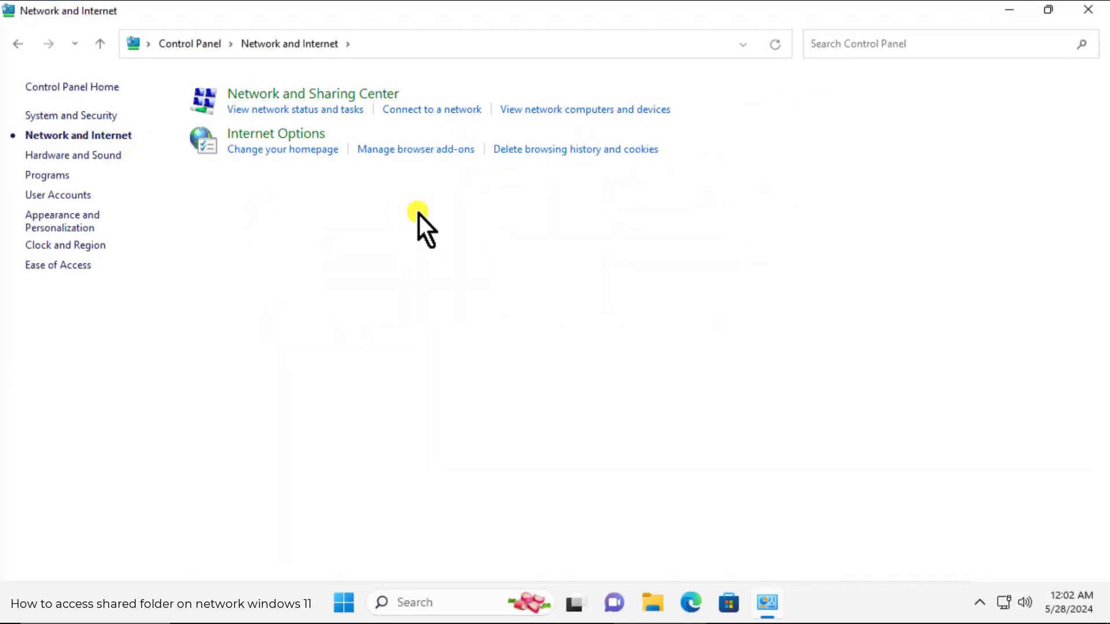
pyautogui.click(392, 100)
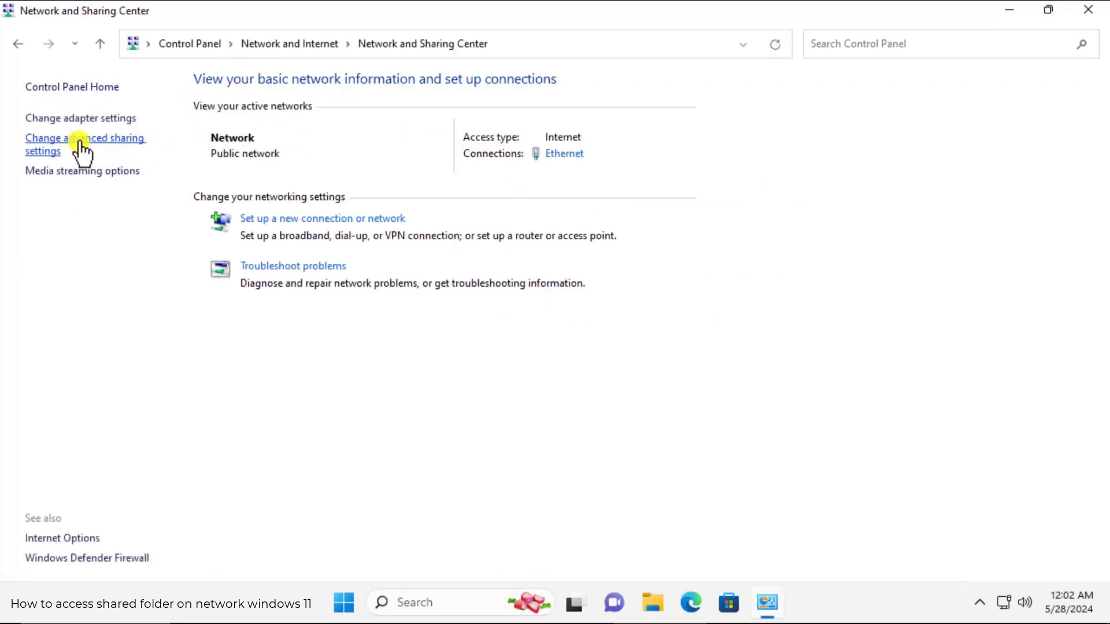
pyautogui.click(133, 145)
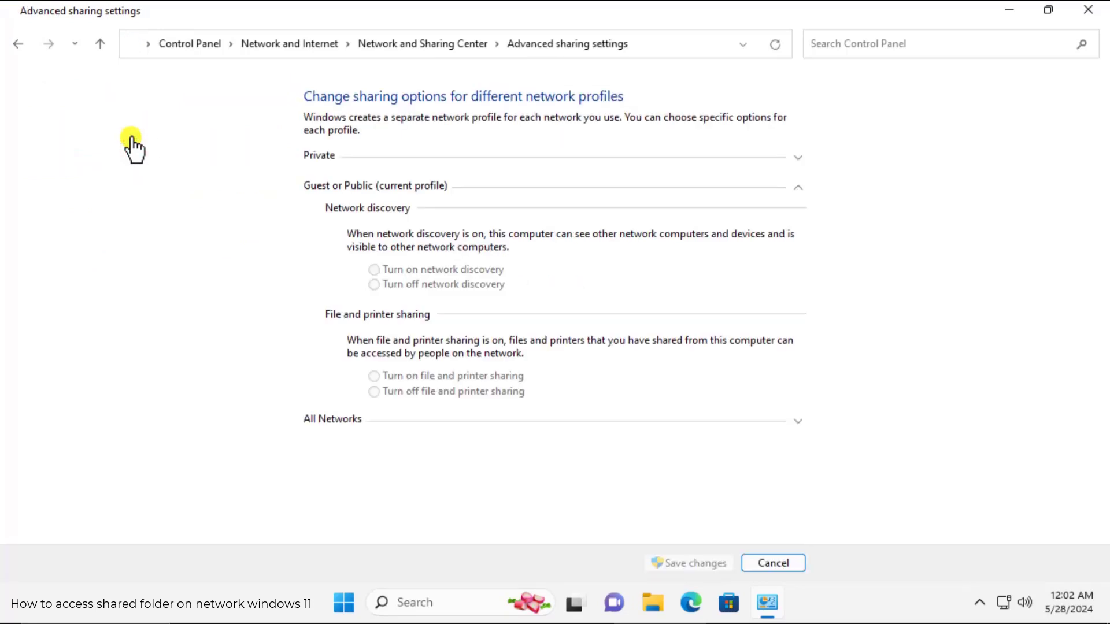
# For the Private profile, turn on network discovery with automatic device setup, then collapse it
pyautogui.click(795, 189)
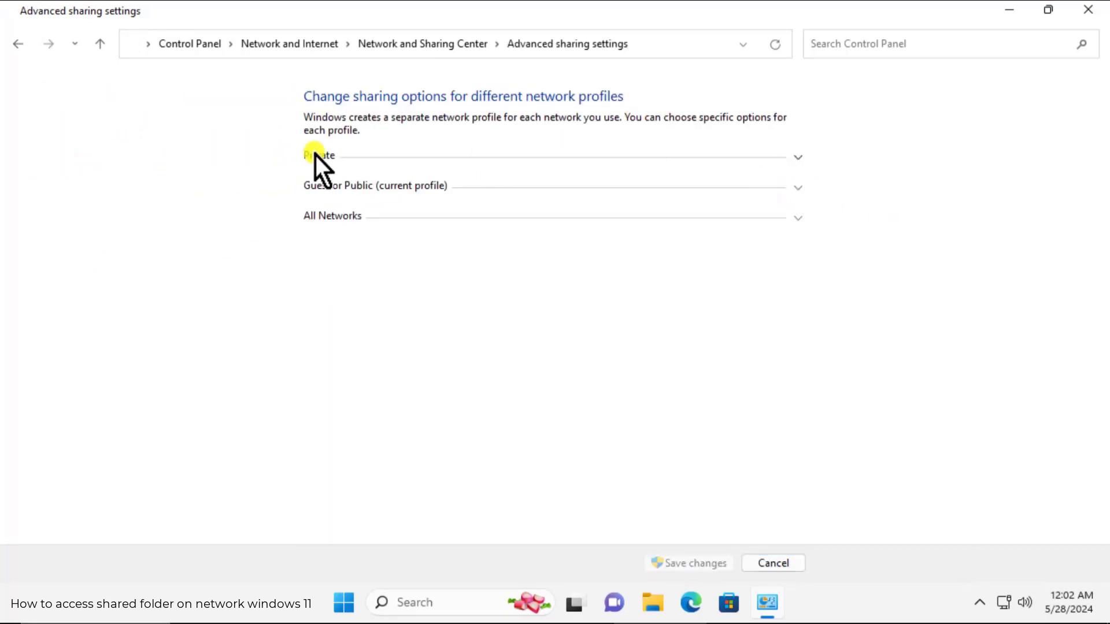
pyautogui.click(797, 157)
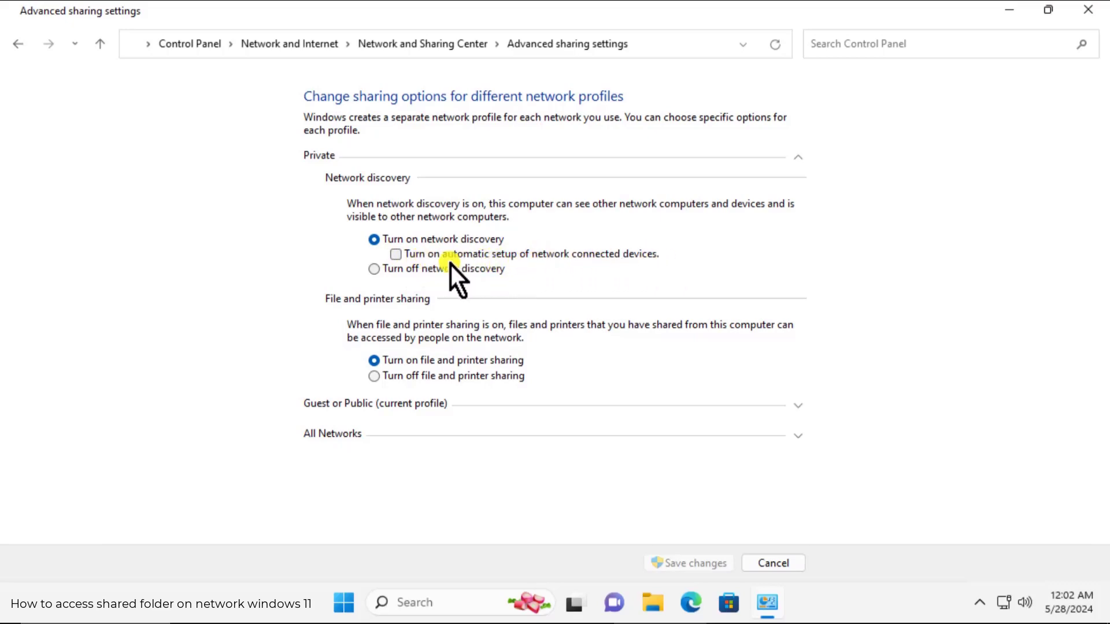
pyautogui.click(396, 255)
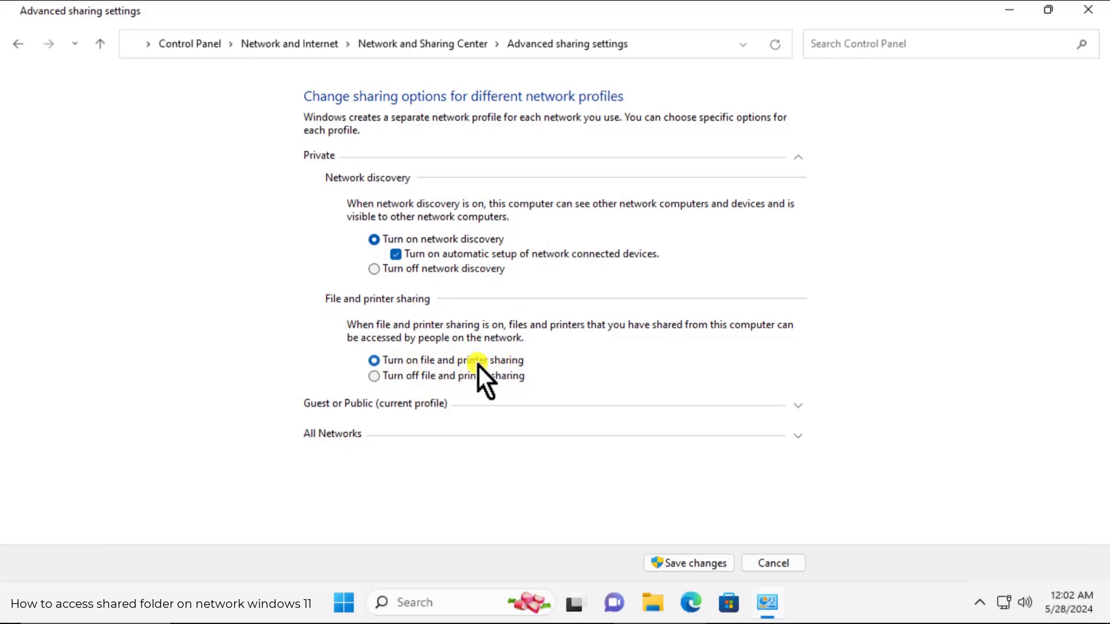
pyautogui.click(799, 160)
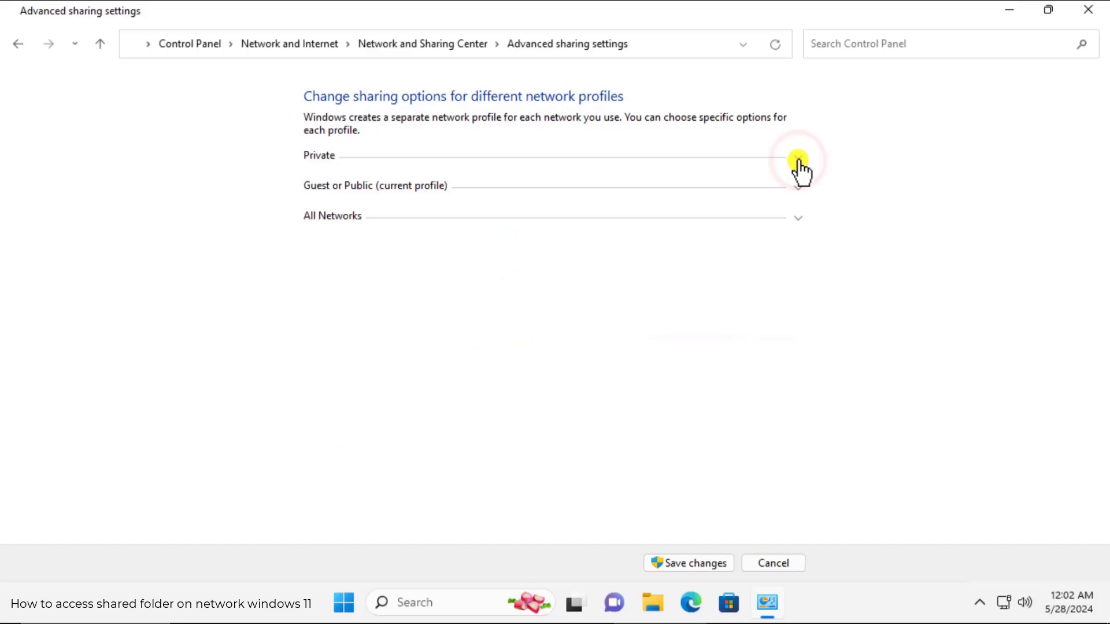
# Under All Networks, keep Public folder sharing on and password protection off, and save
pyautogui.click(797, 218)
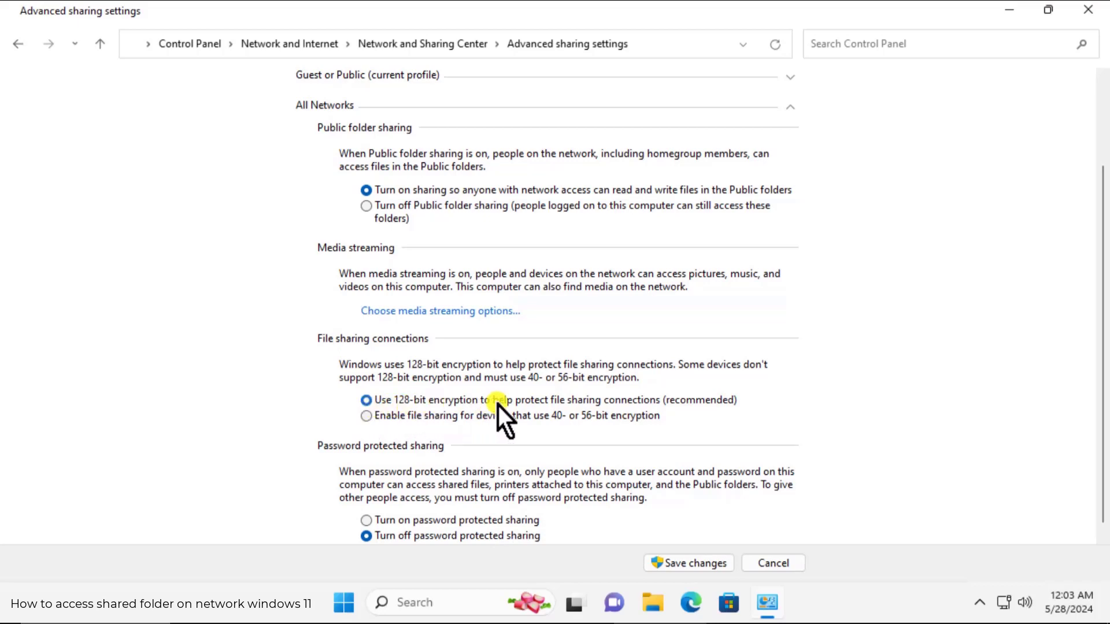
pyautogui.scroll(-1, 301, 449)
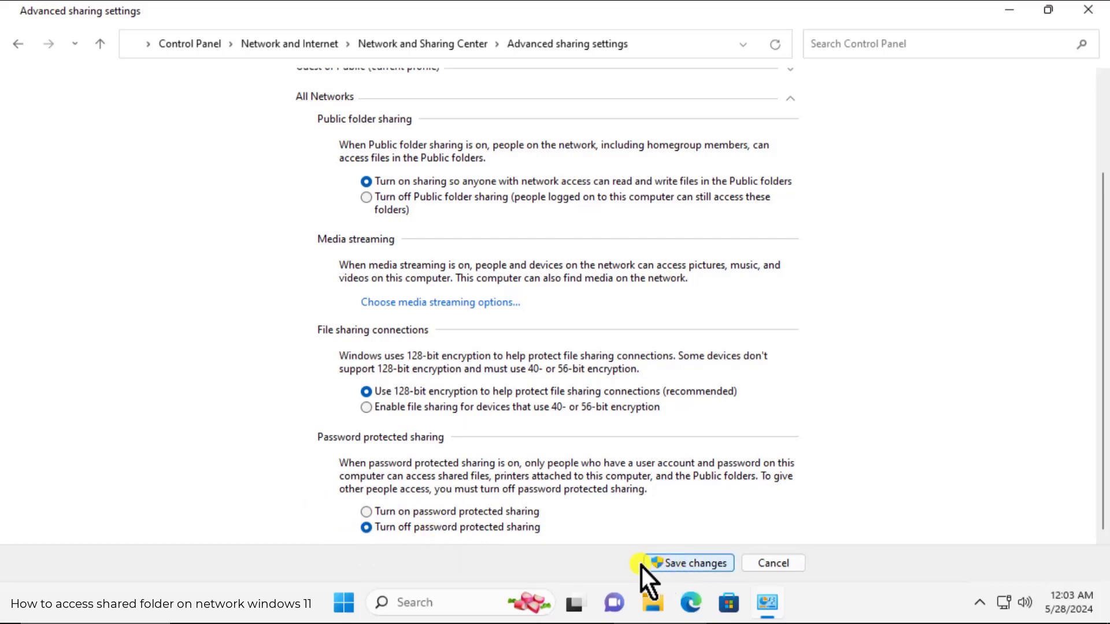
pyautogui.click(675, 562)
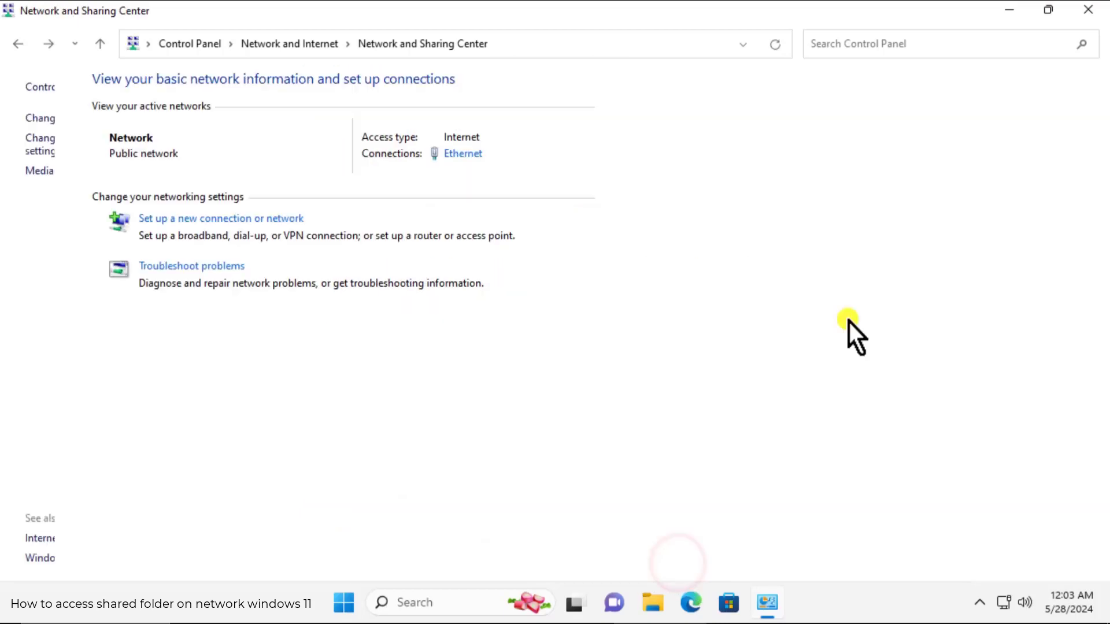
# Close the Network and Sharing Center window to return to the desktop
pyautogui.click(1090, 11)
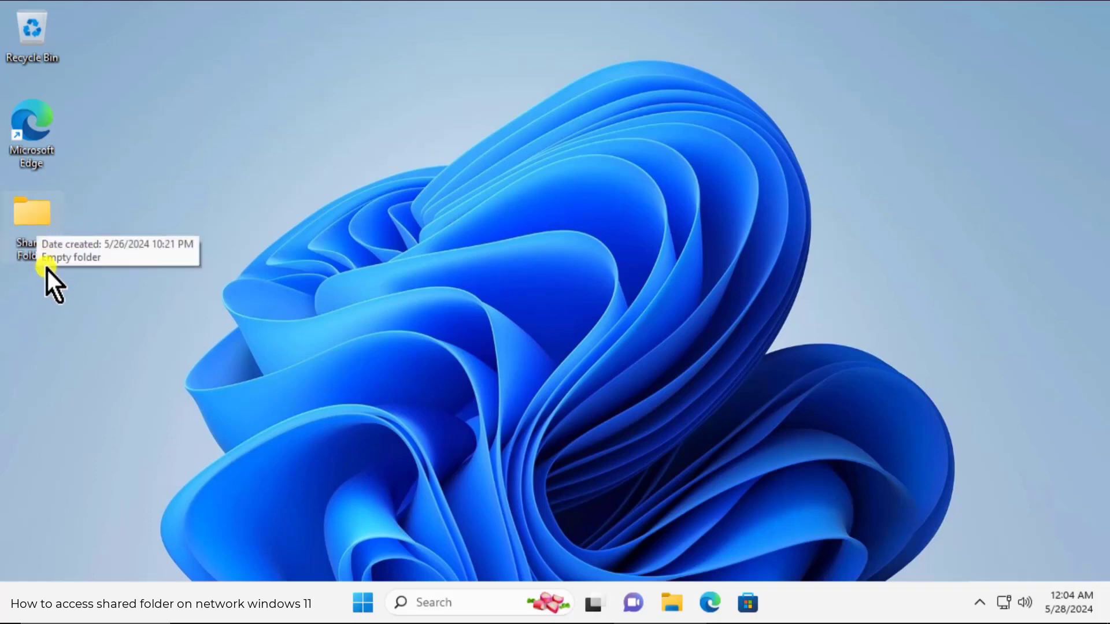
# Enable 'Share this folder' in the Shared Folder's Advanced Sharing properties
pyautogui.rightClick(35, 220)
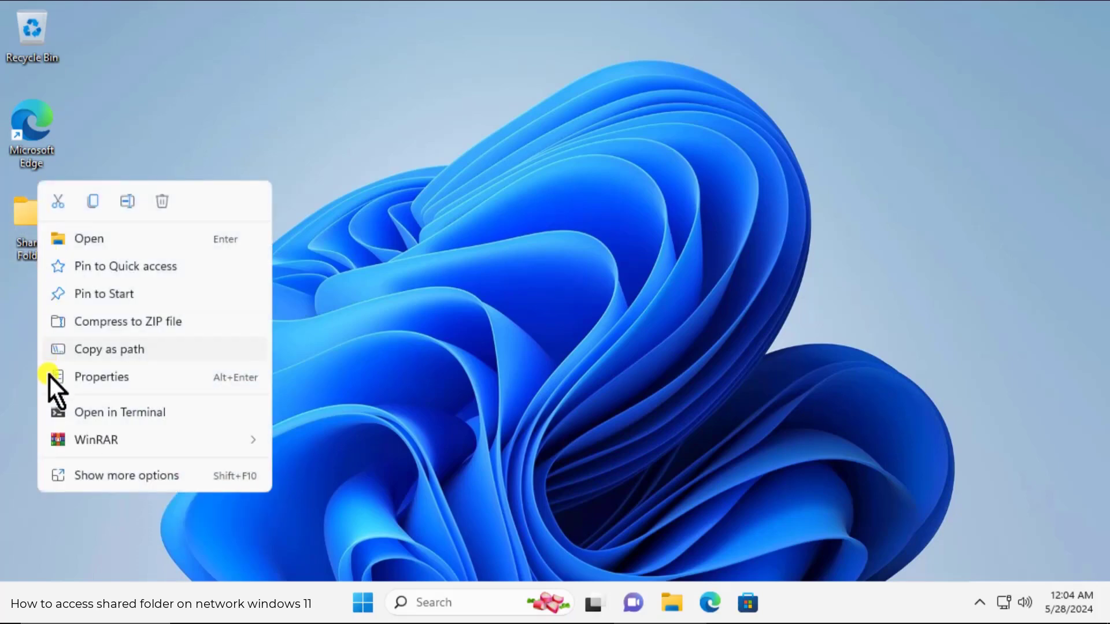
pyautogui.click(160, 381)
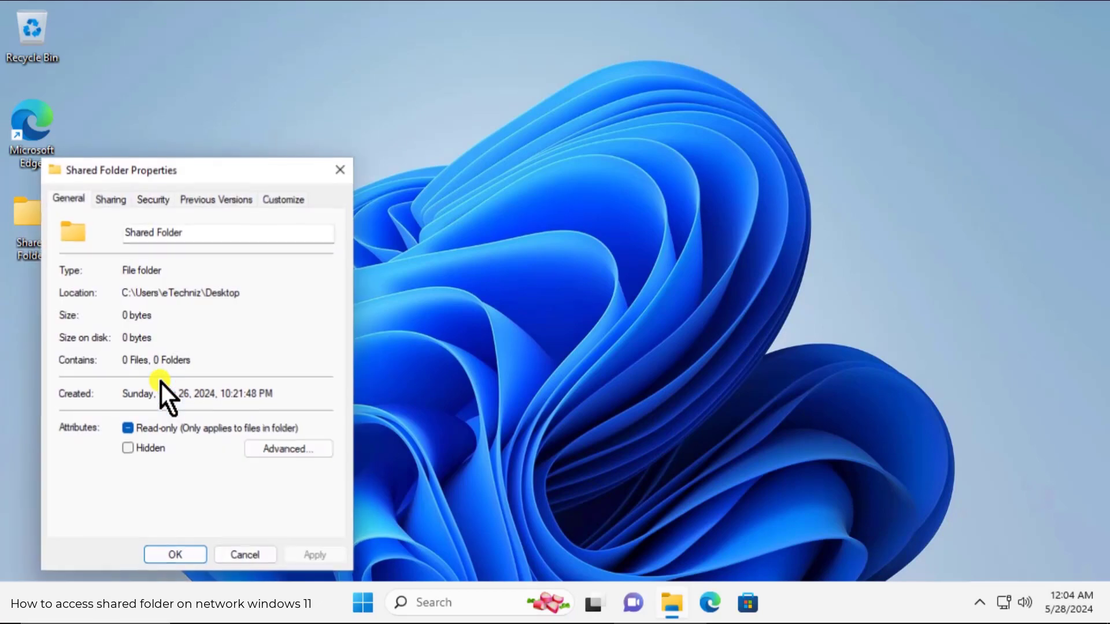
pyautogui.click(113, 202)
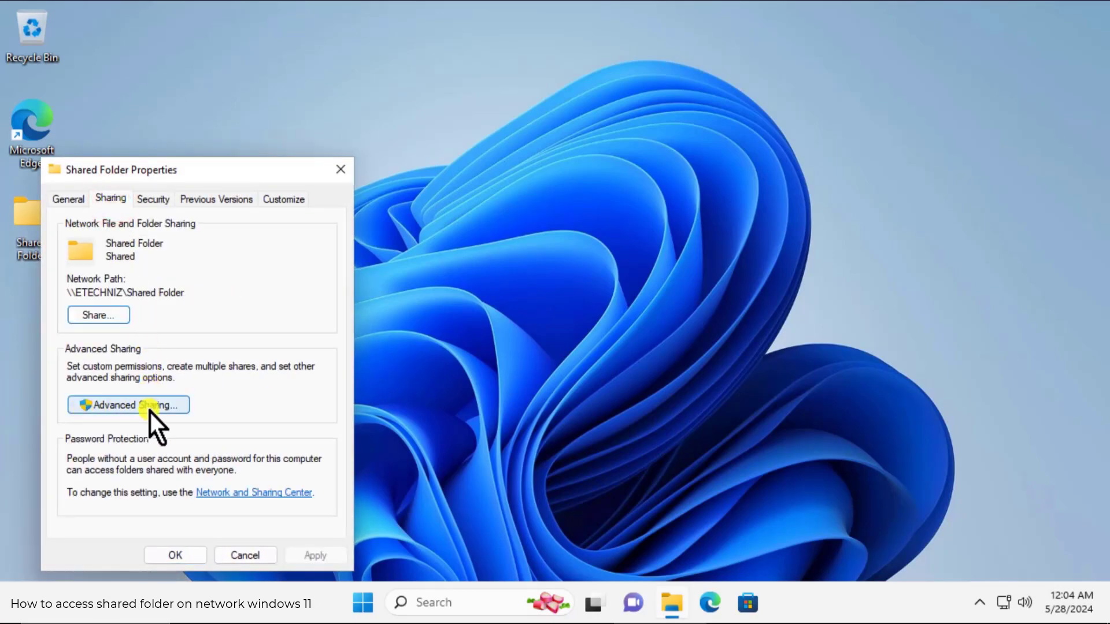
pyautogui.click(165, 408)
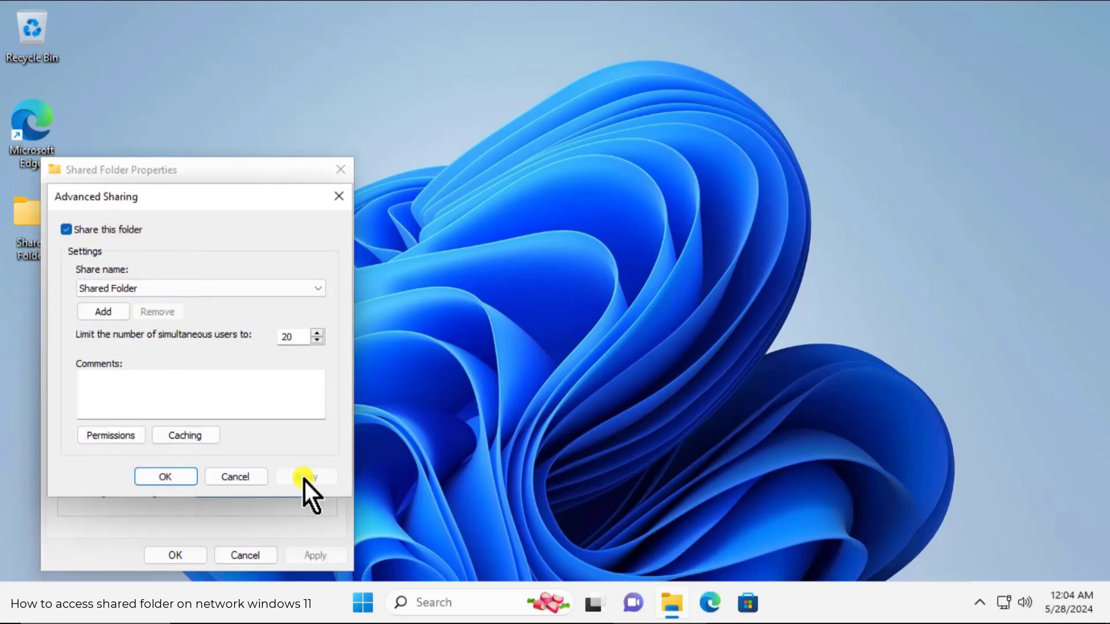
pyautogui.click(166, 477)
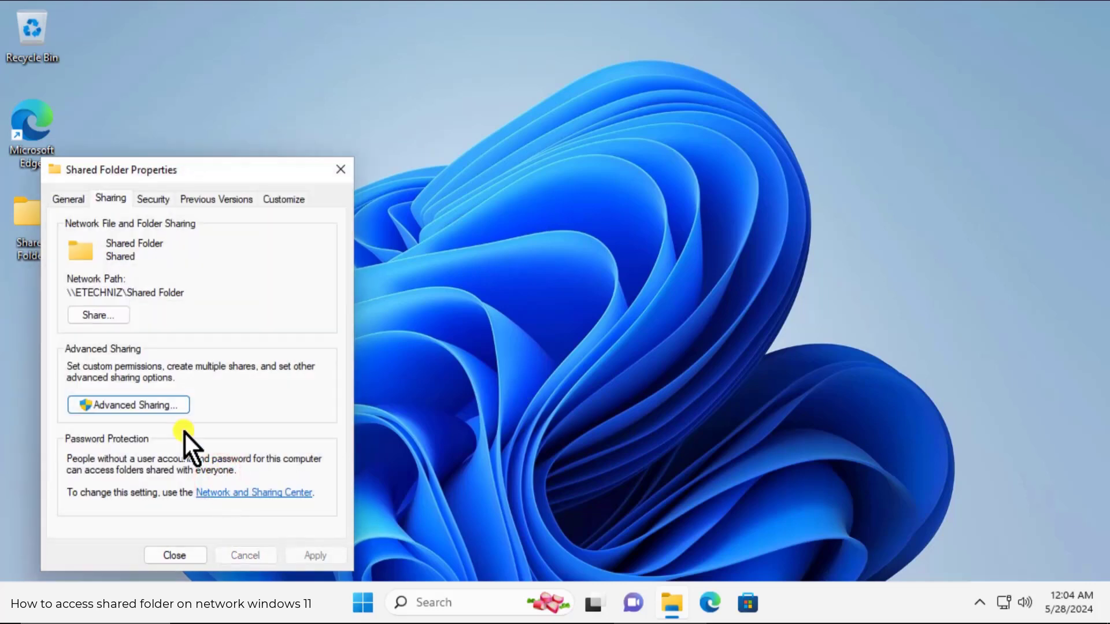
# Share the folder with Everyone at Read/Write permission and finish the confirmation
pyautogui.click(108, 320)
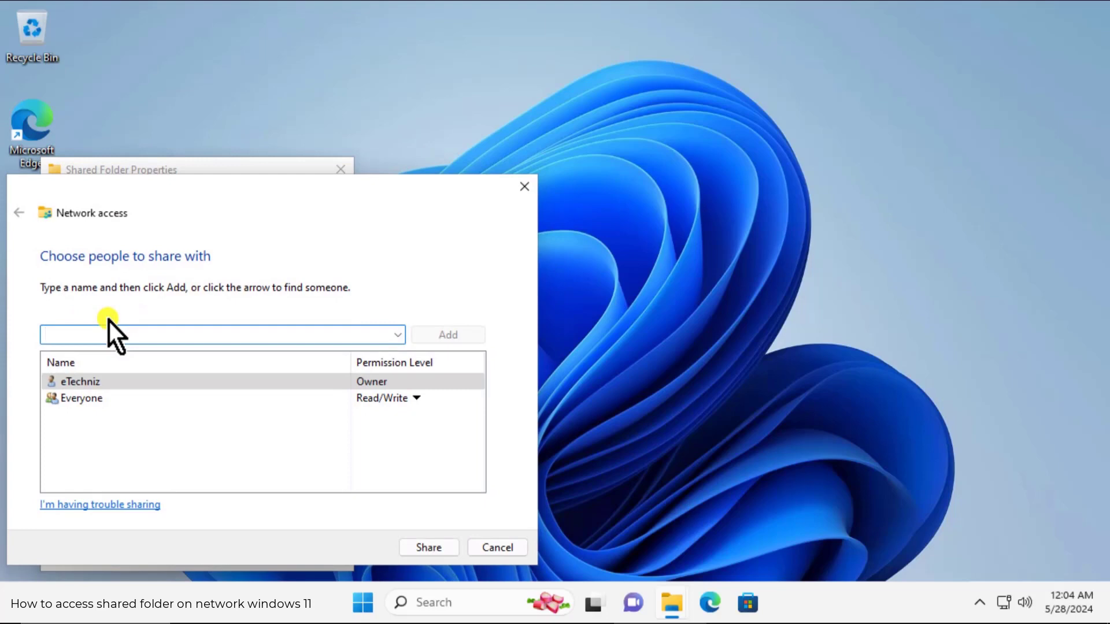
pyautogui.click(400, 336)
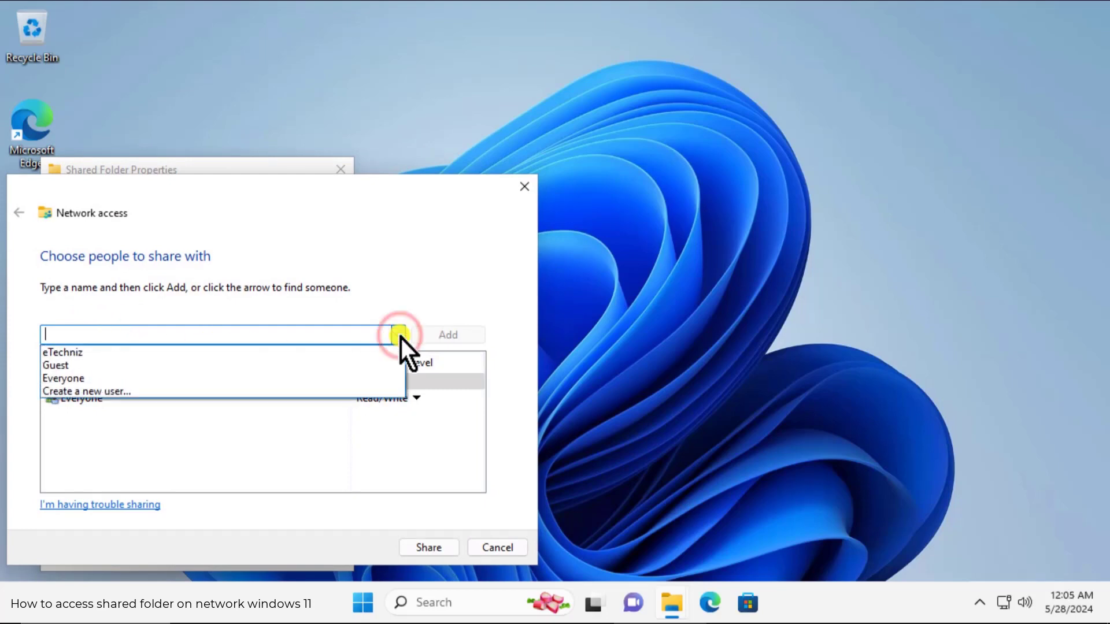
pyautogui.click(102, 379)
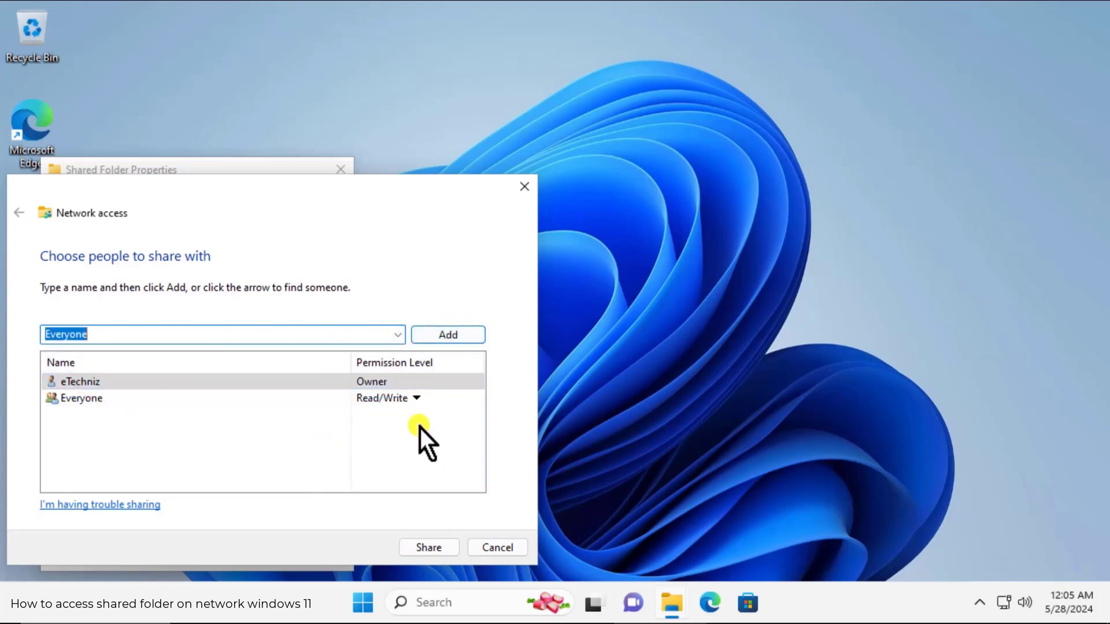
pyautogui.moveTo(74, 403)
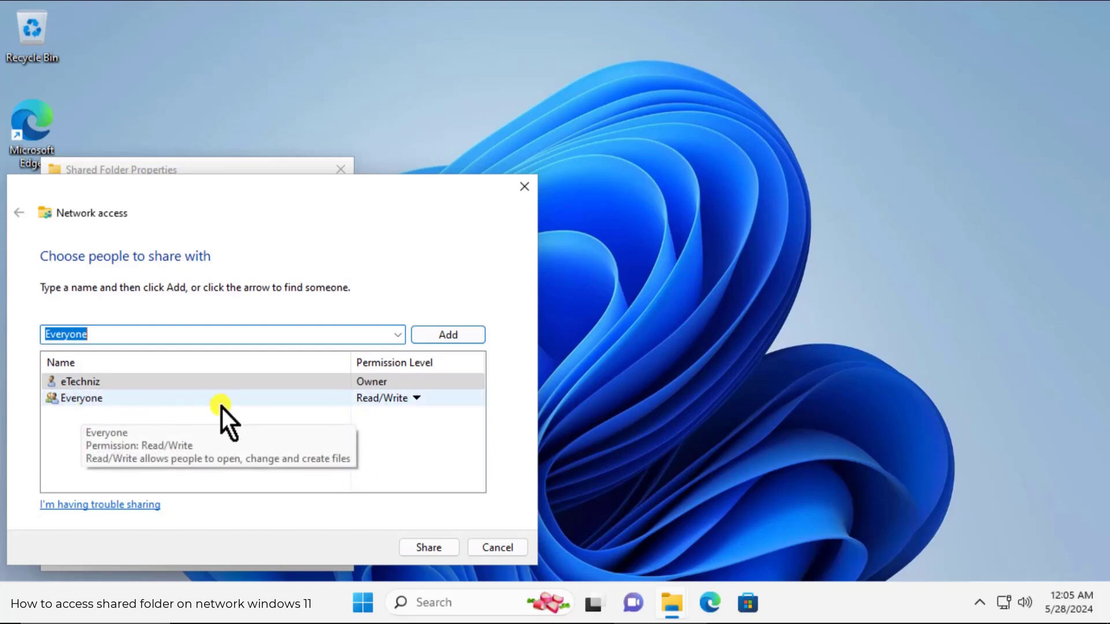
pyautogui.click(418, 399)
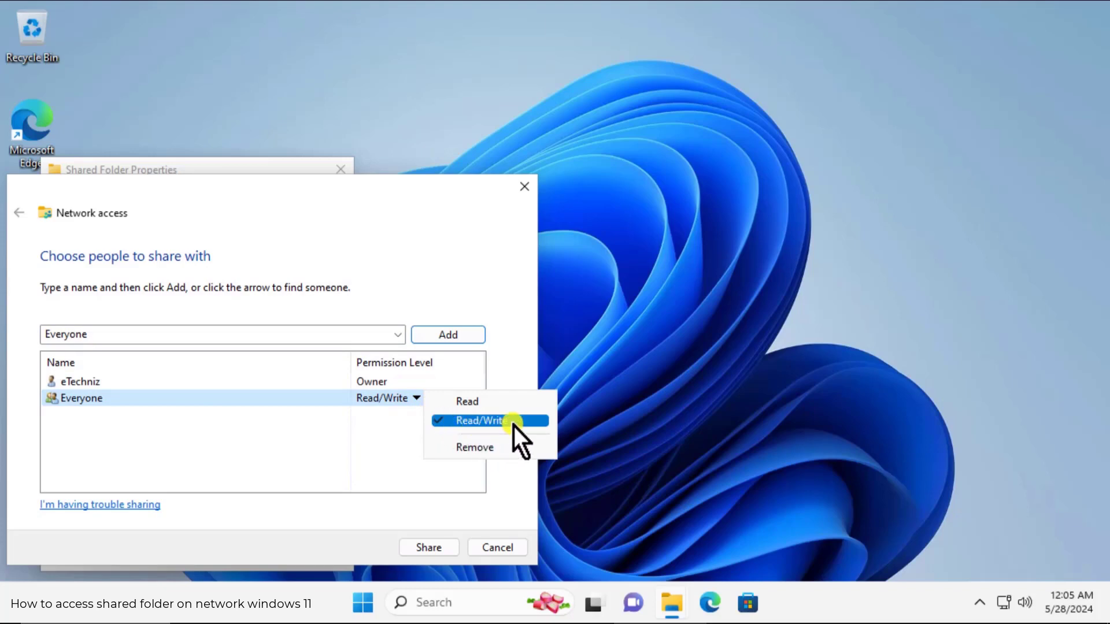
pyautogui.click(476, 526)
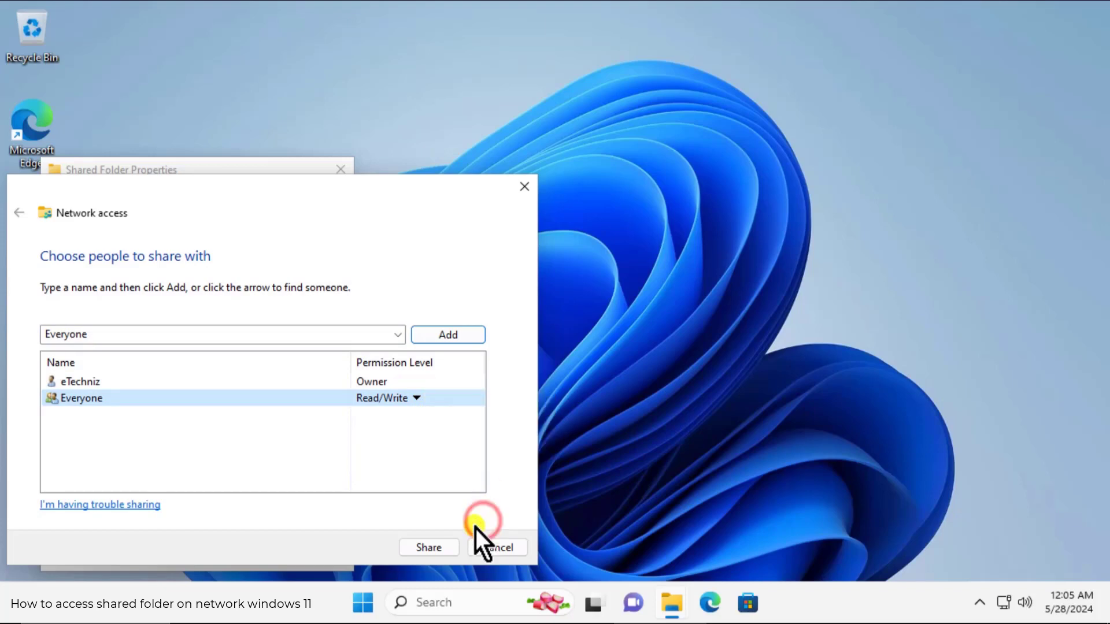
pyautogui.click(442, 553)
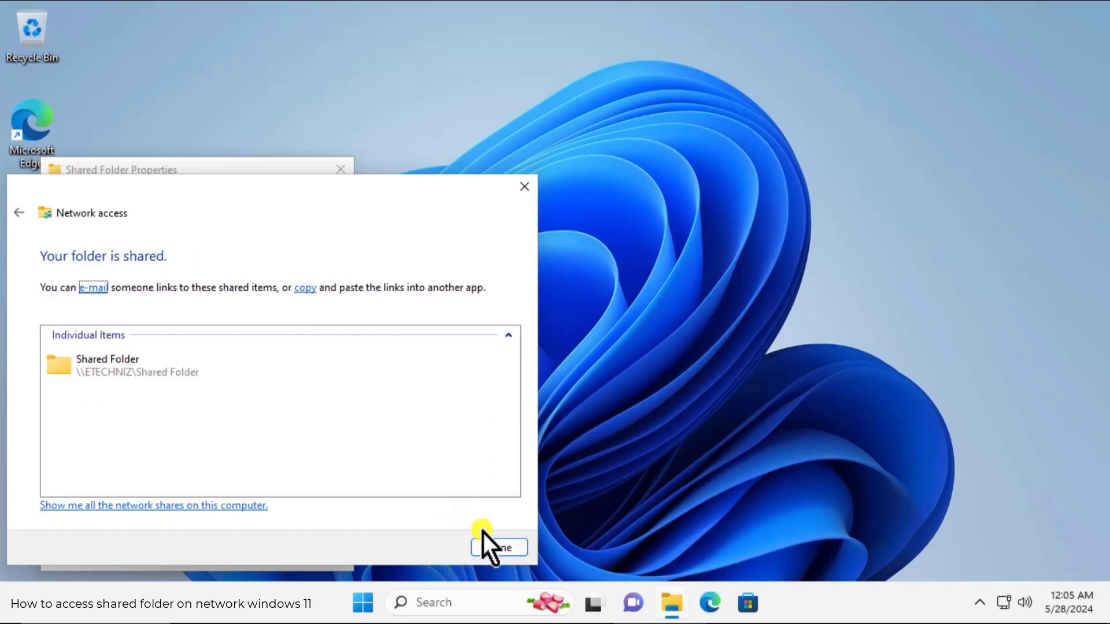
pyautogui.click(521, 551)
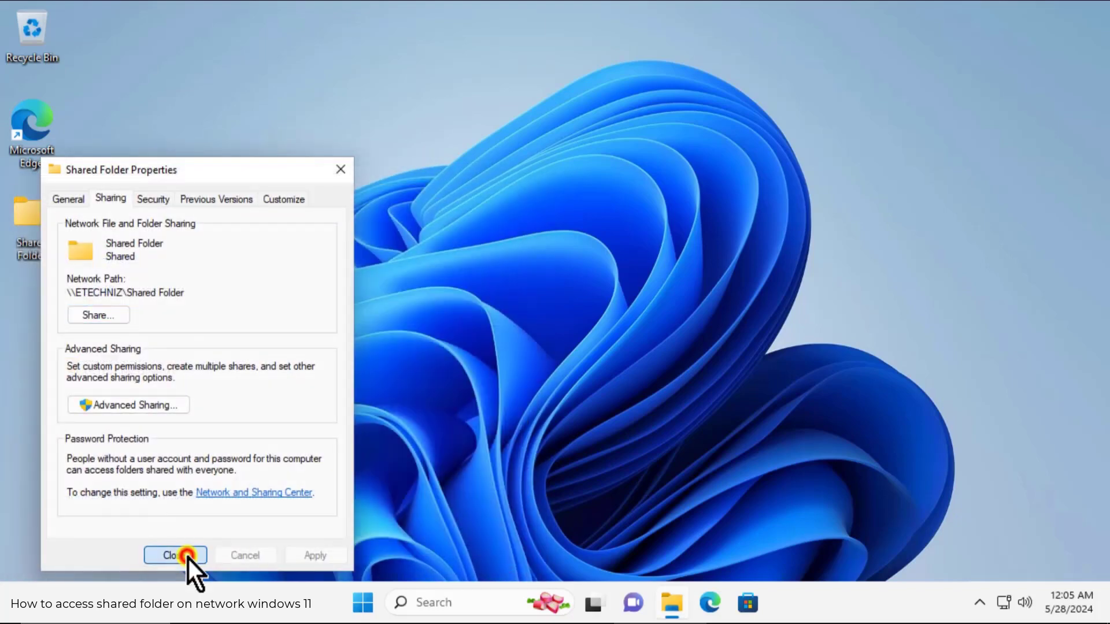
# Close the folder Properties and launch the Services console by searching 'services'
pyautogui.click(189, 559)
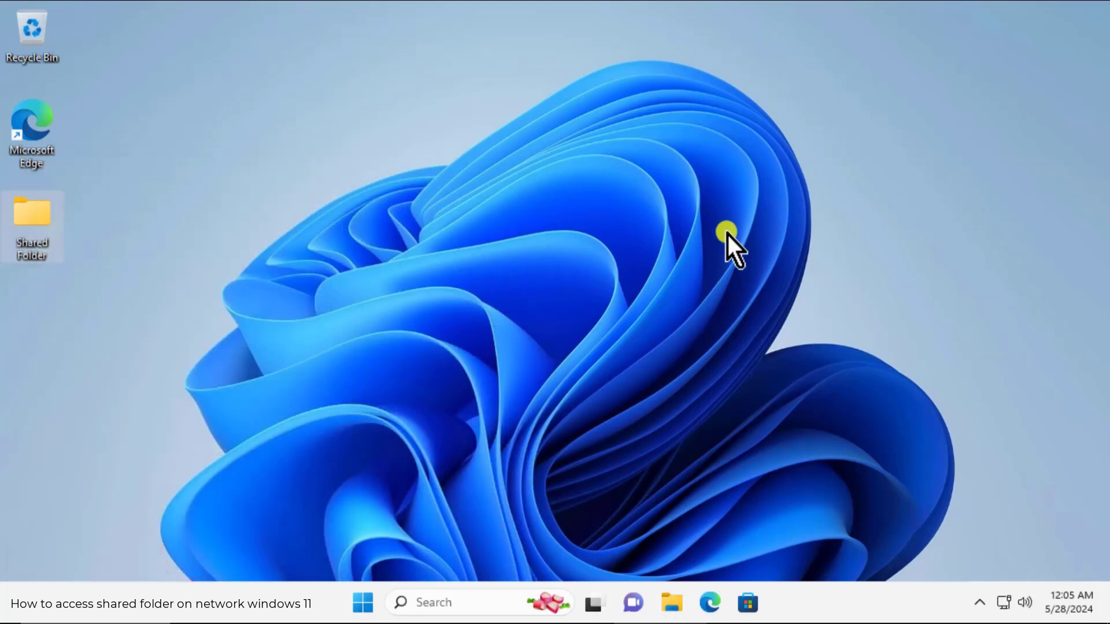
pyautogui.click(451, 601)
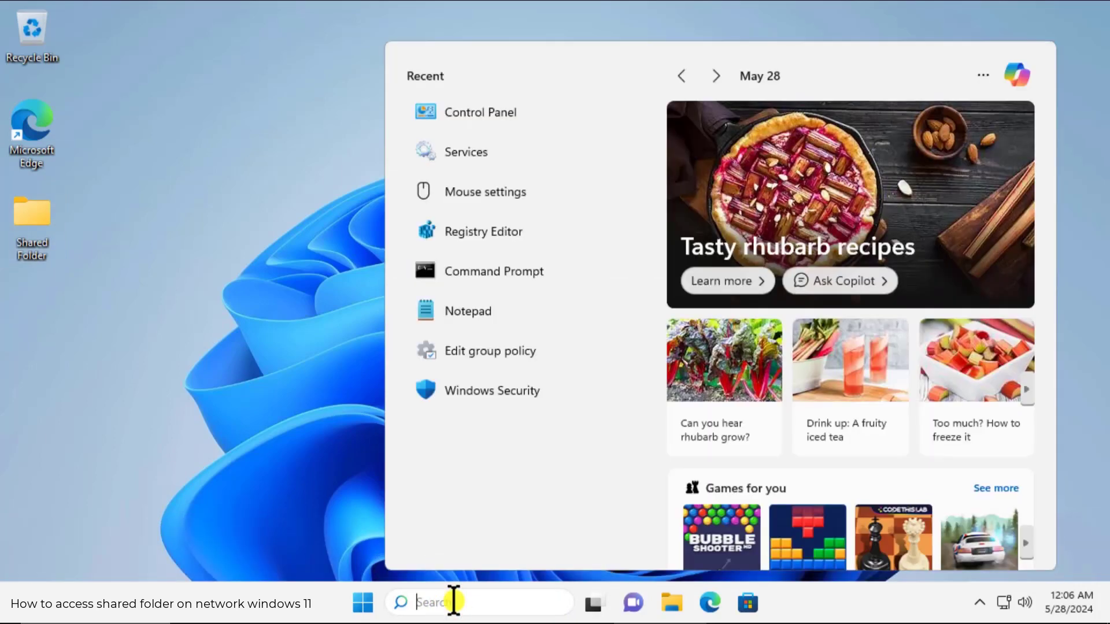
pyautogui.write('services')
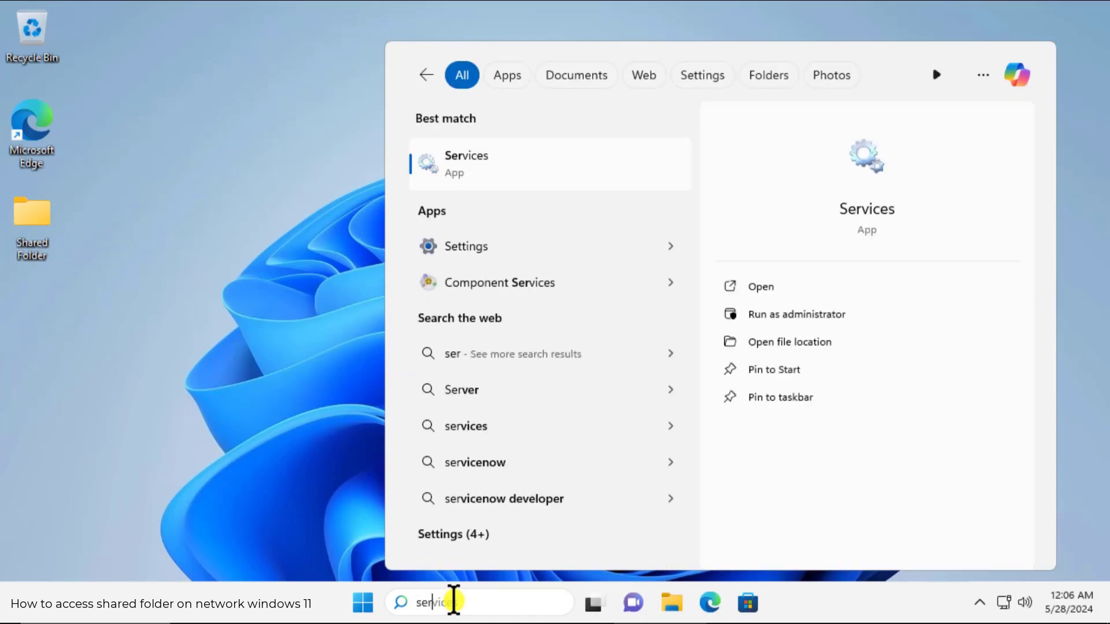
pyautogui.click(759, 294)
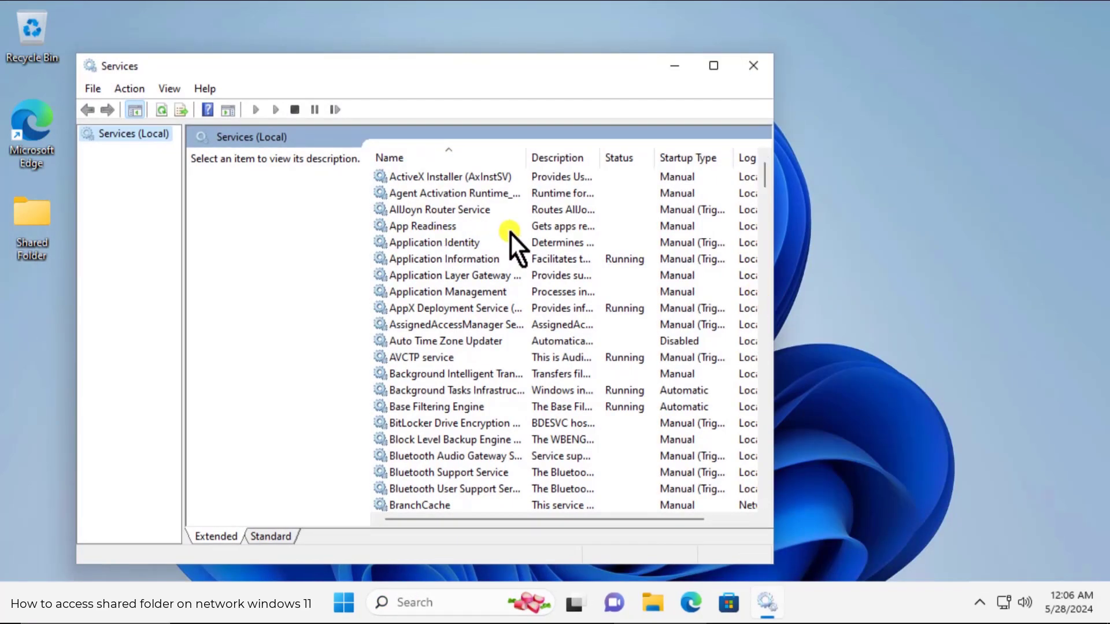
# Set the SSDP Discovery service's startup type to Automatic and confirm with OK
pyautogui.click(498, 259)
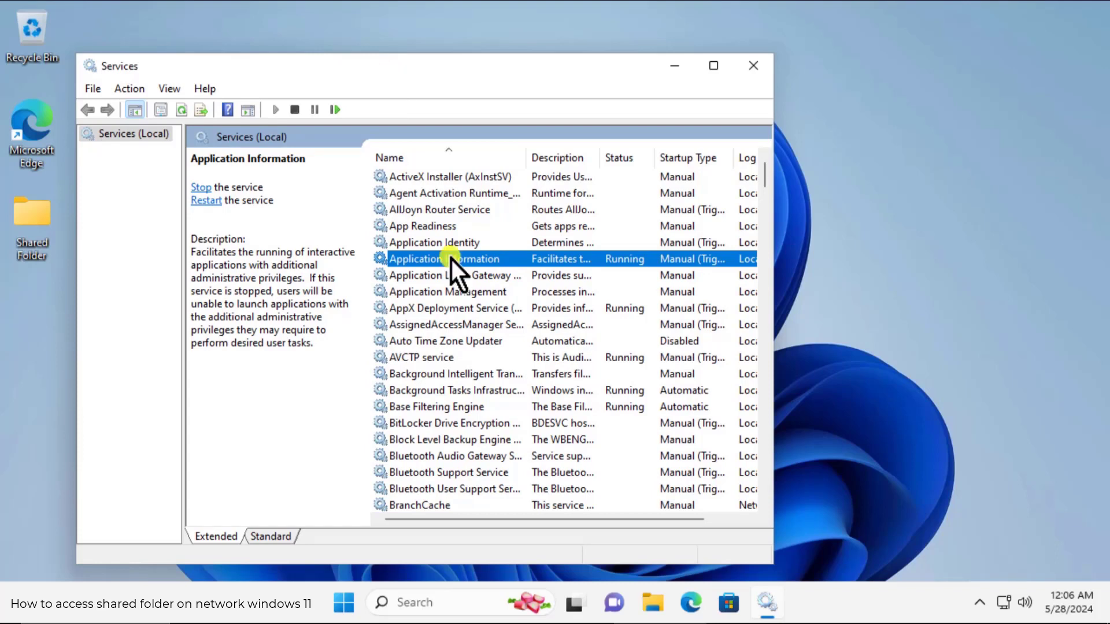
pyautogui.click(432, 276)
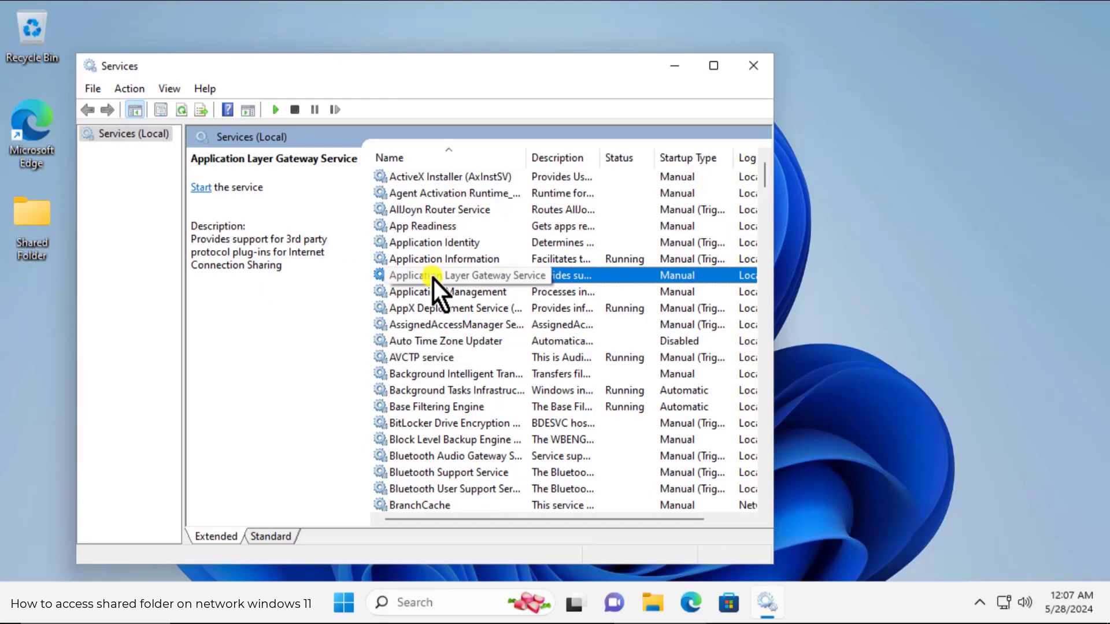
pyautogui.press('s')
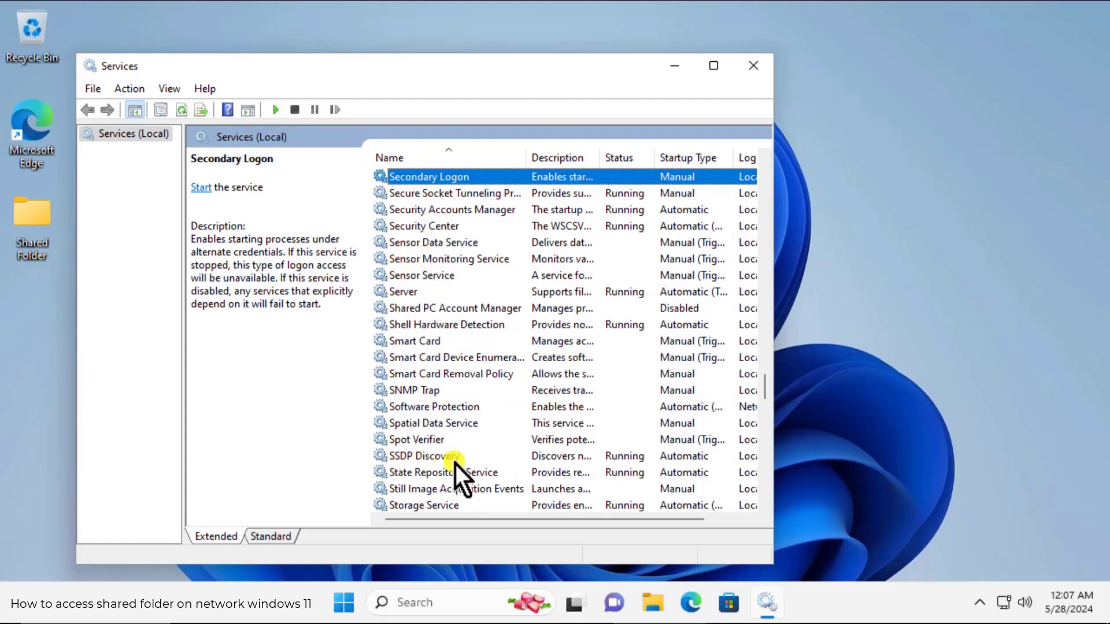
pyautogui.click(433, 457)
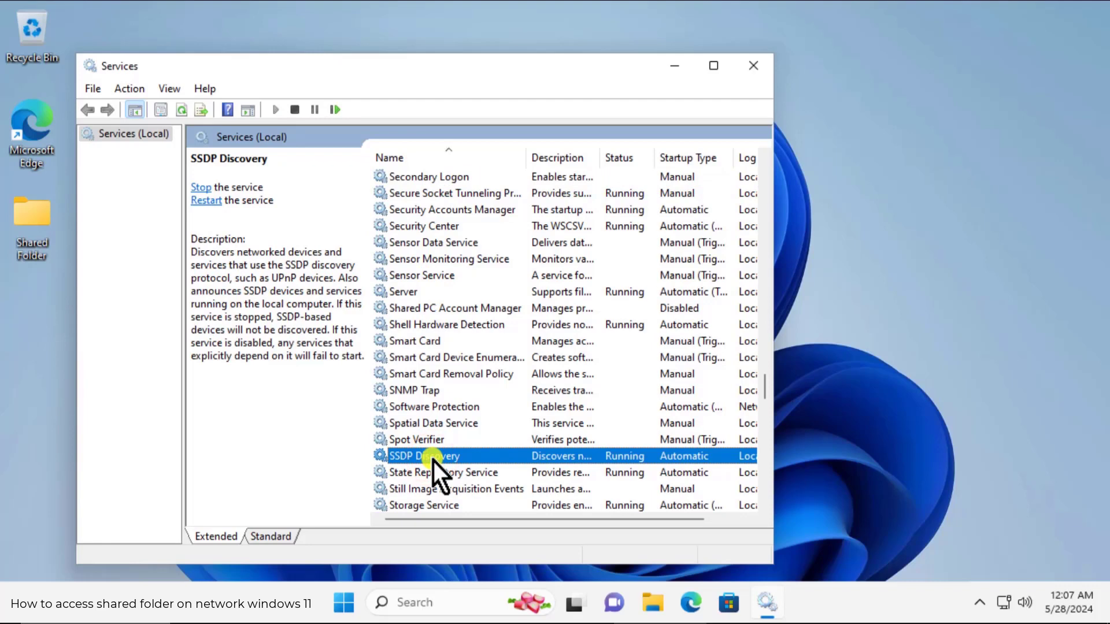
pyautogui.rightClick(433, 457)
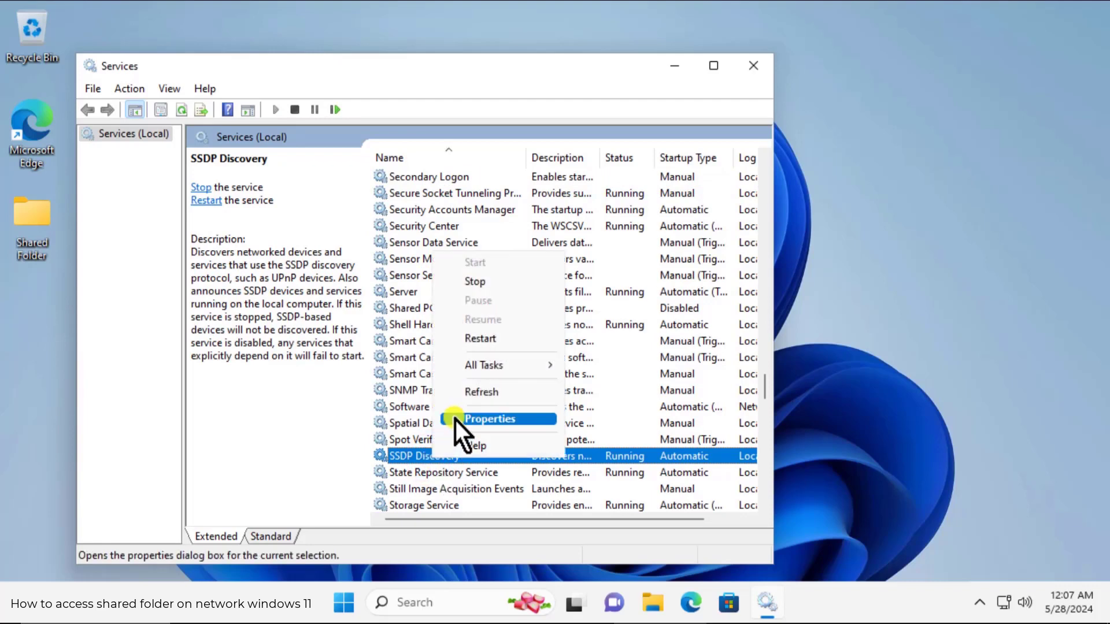
pyautogui.click(528, 424)
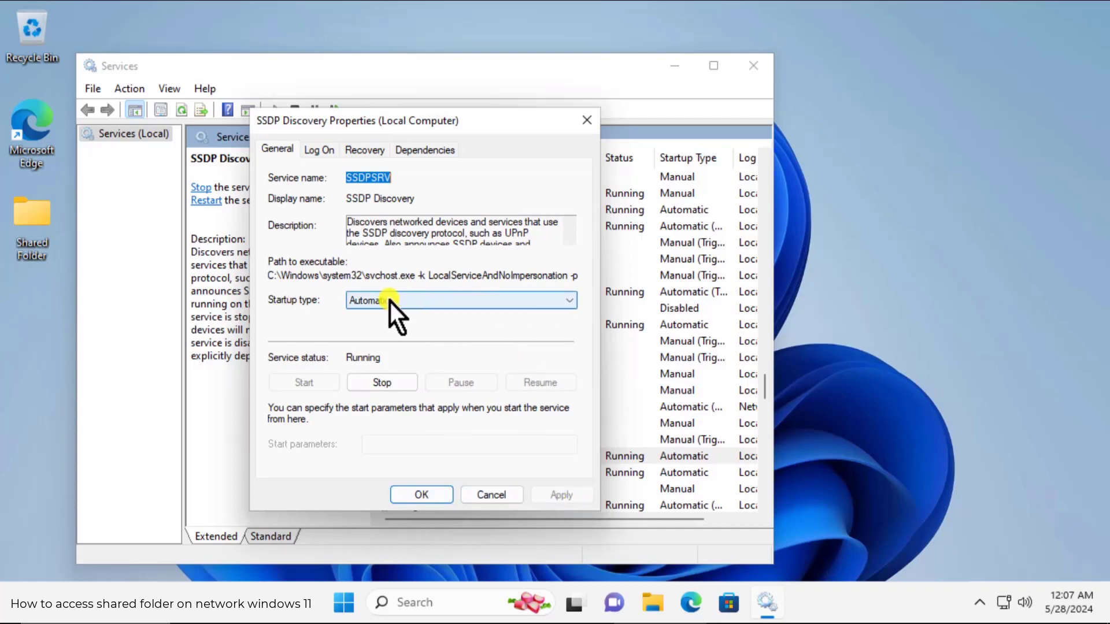
pyautogui.click(561, 302)
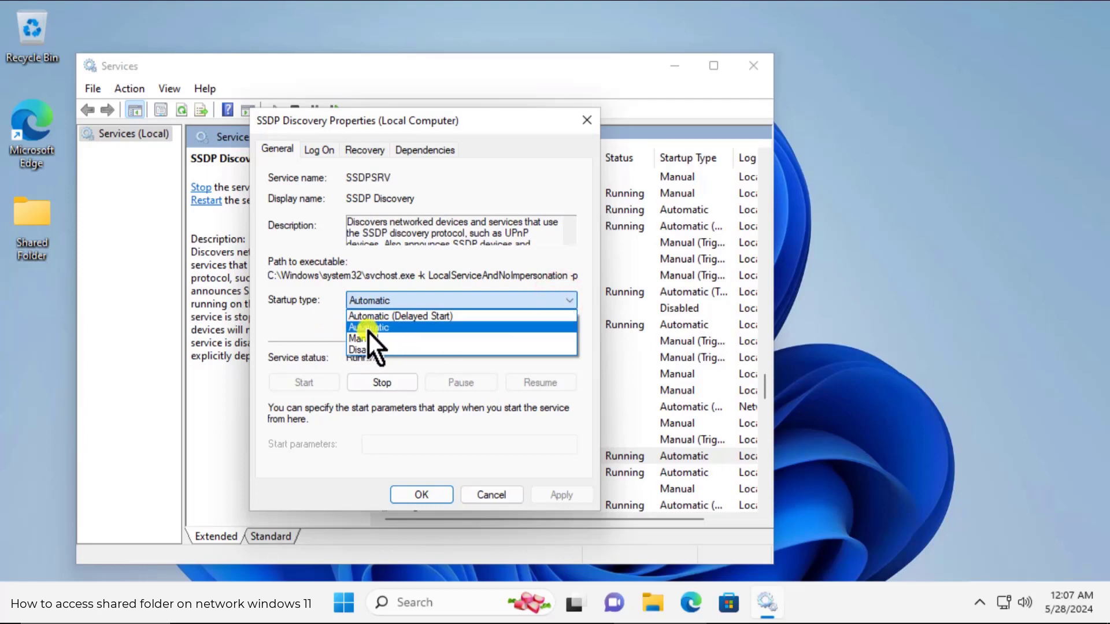
pyautogui.click(315, 335)
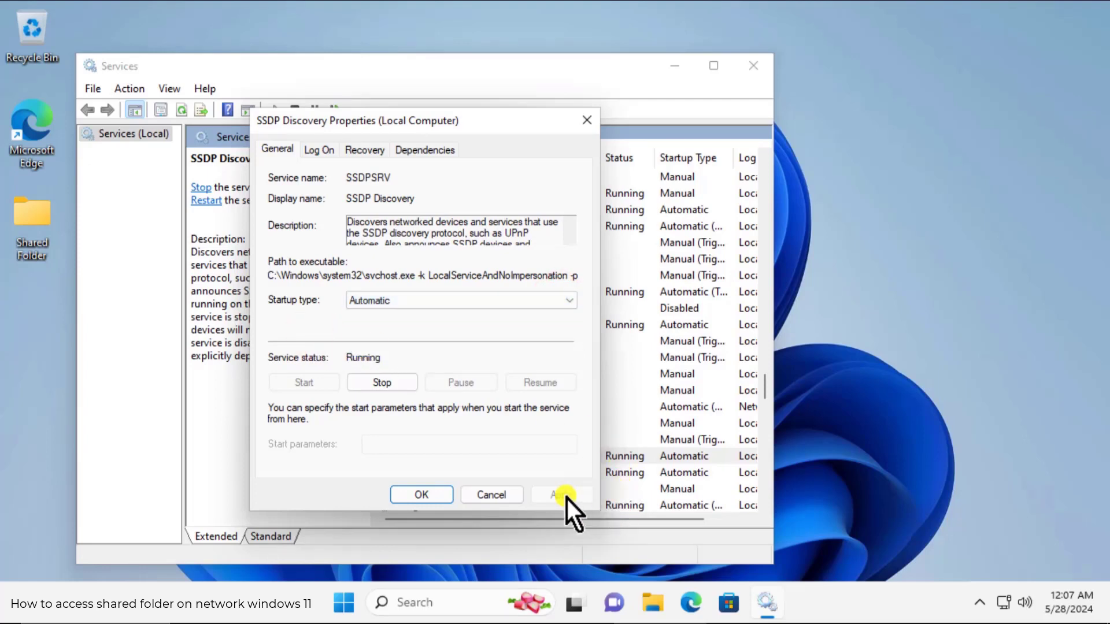
pyautogui.click(434, 496)
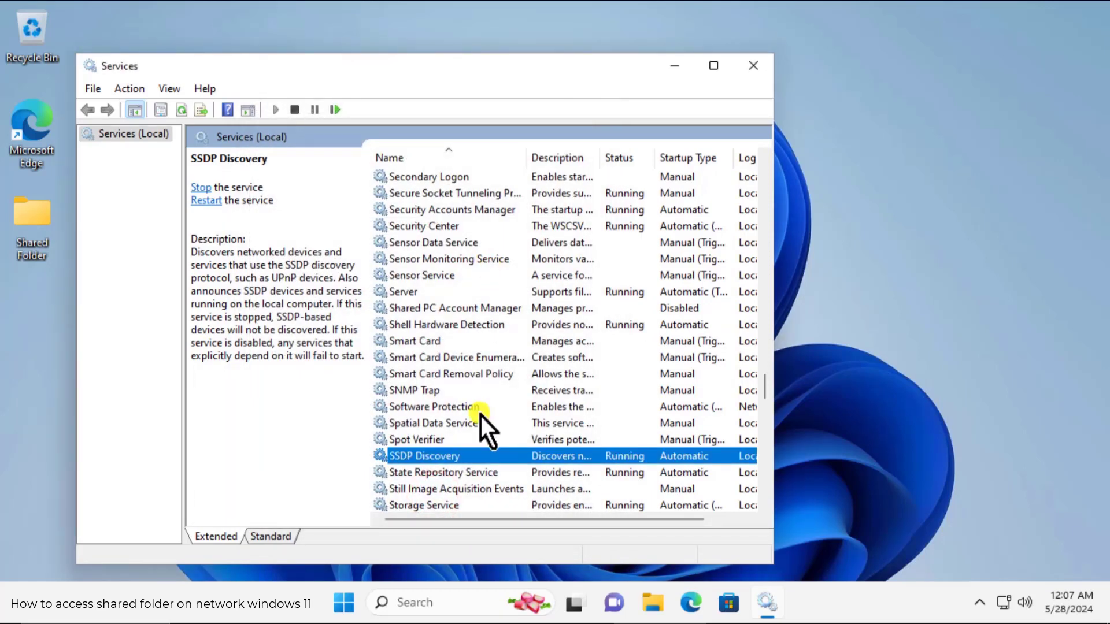
# Set Function Discovery Provider Host's startup type to Automatic in its properties and close them
pyautogui.scroll(-3, 480, 415)
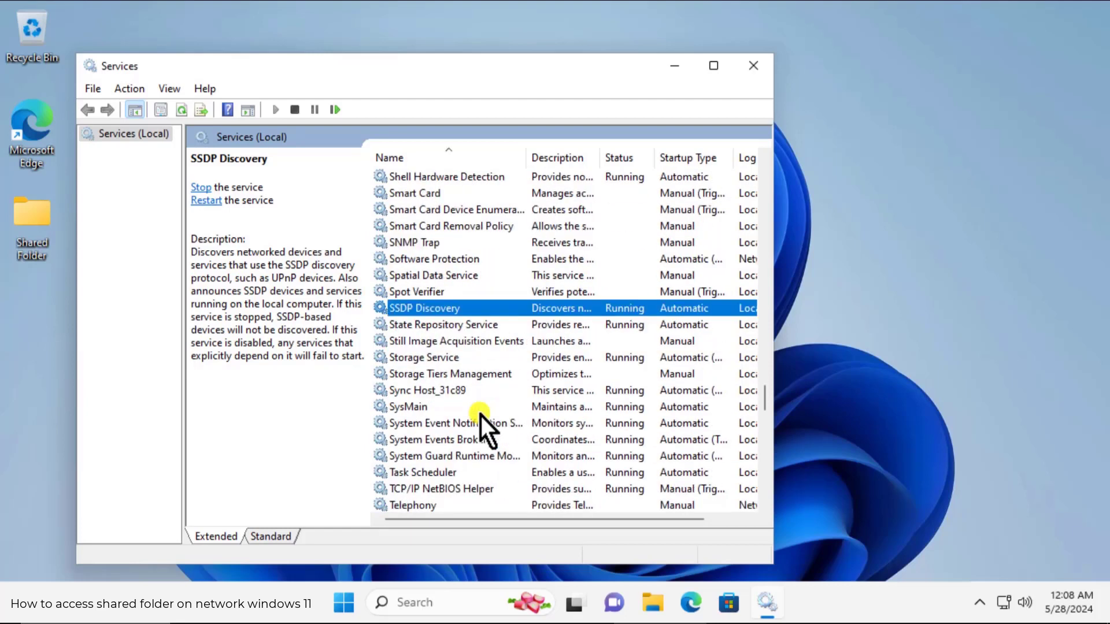
pyautogui.press('f')
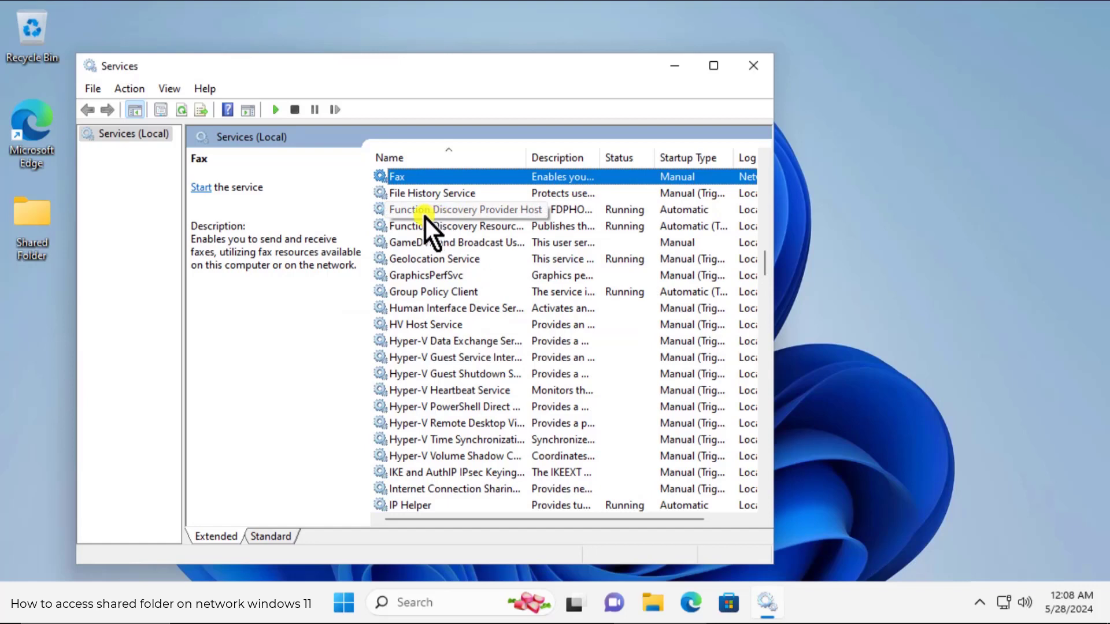
pyautogui.click(509, 210)
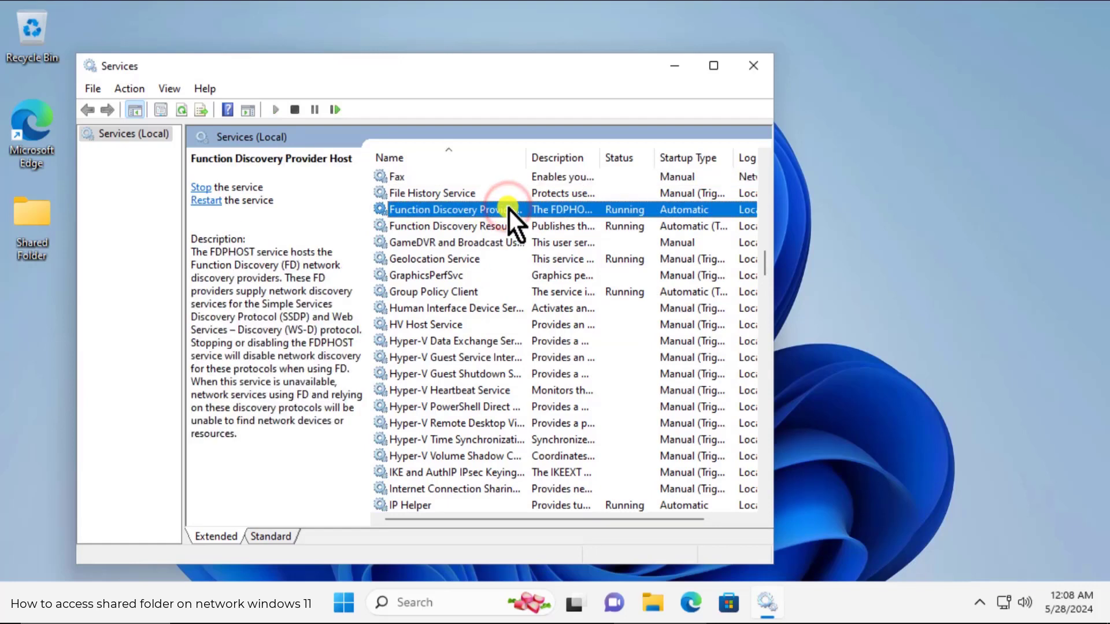
pyautogui.rightClick(441, 212)
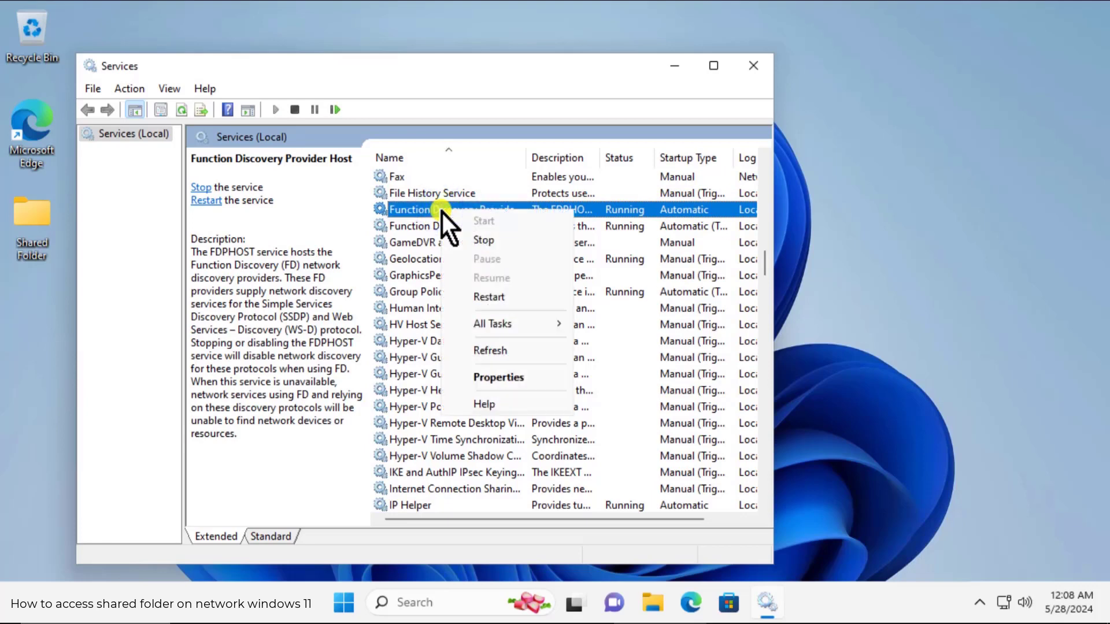
pyautogui.click(523, 378)
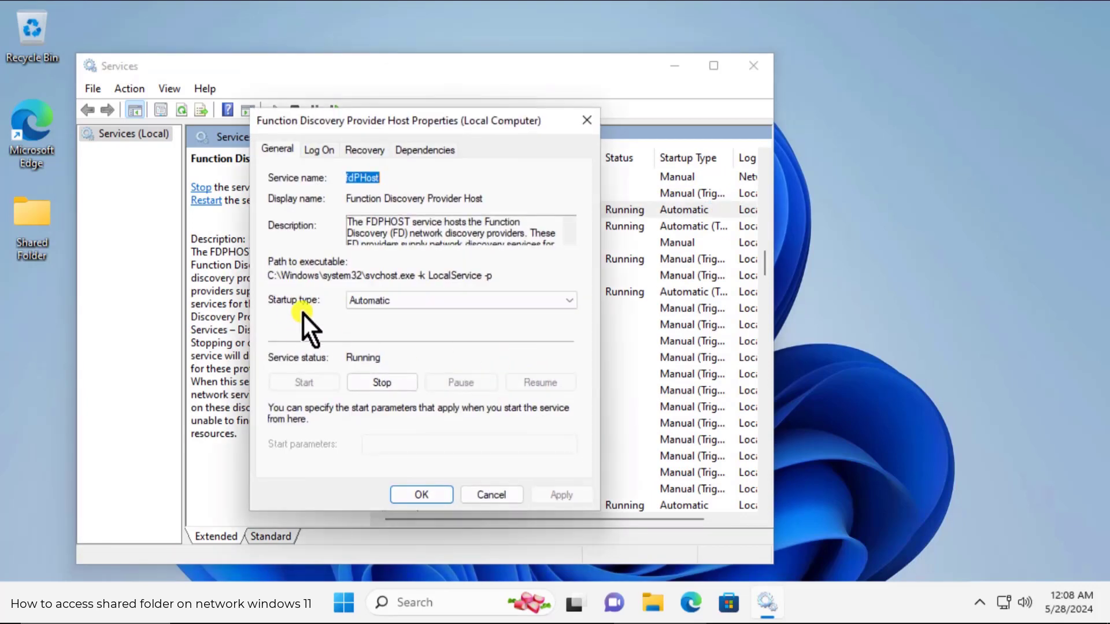
pyautogui.click(436, 301)
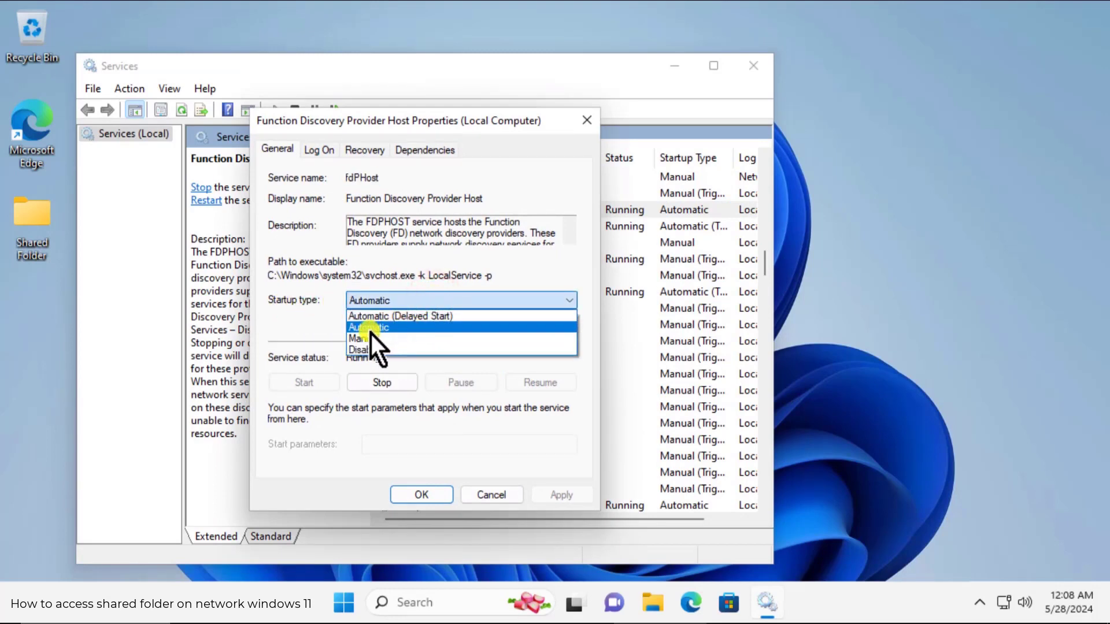
pyautogui.click(300, 331)
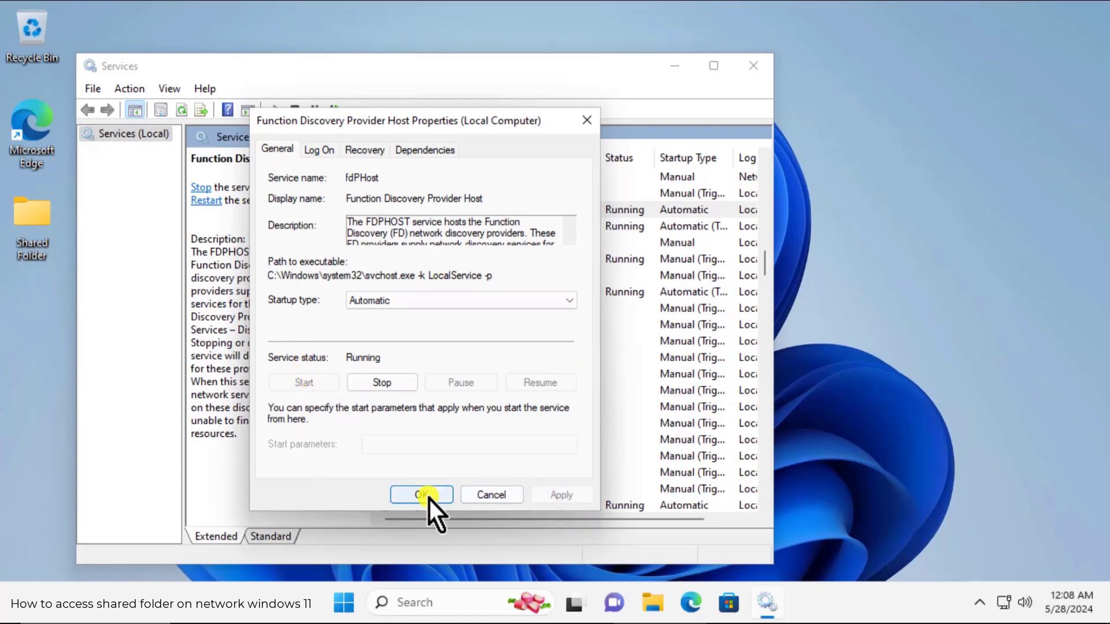
pyautogui.click(495, 499)
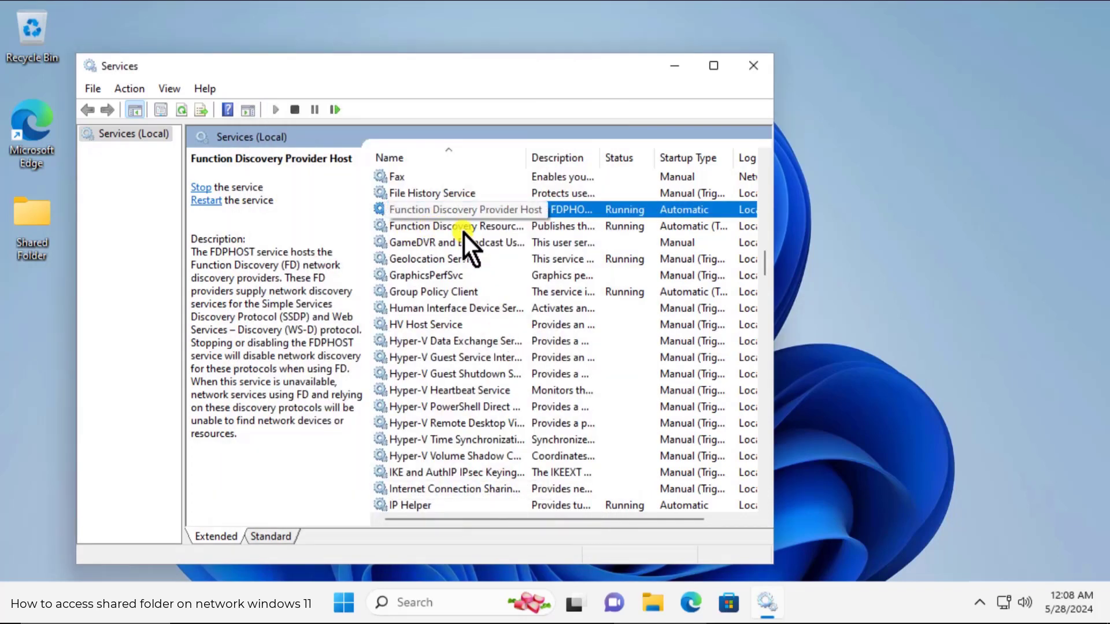
# Verify in its Properties that Function Discovery Resource Publication starts Automatic and is Running
pyautogui.click(413, 228)
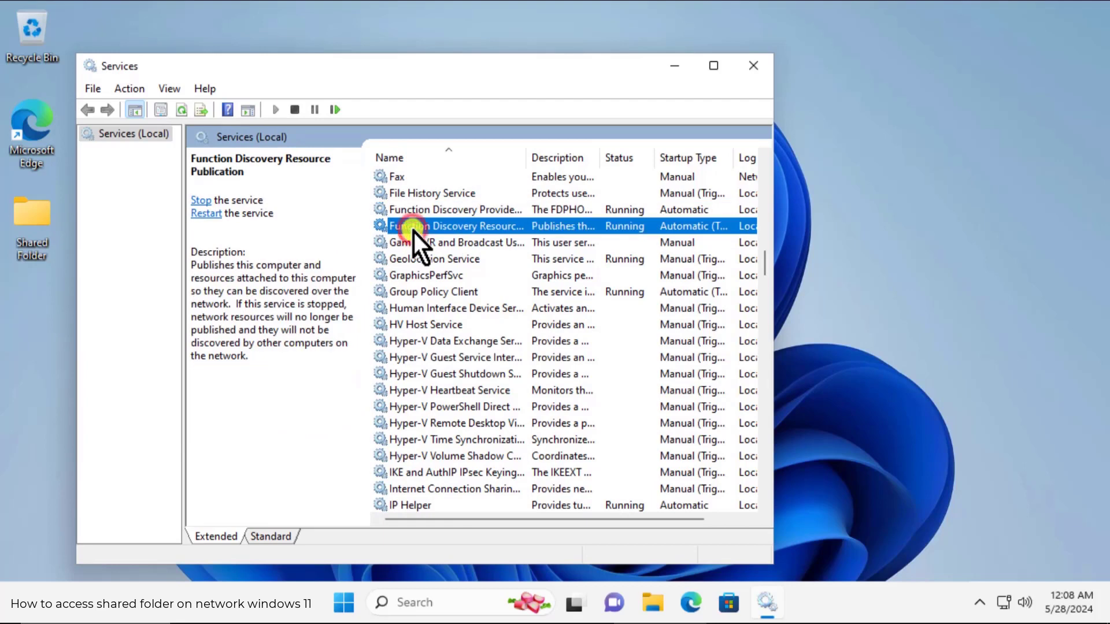
pyautogui.rightClick(470, 231)
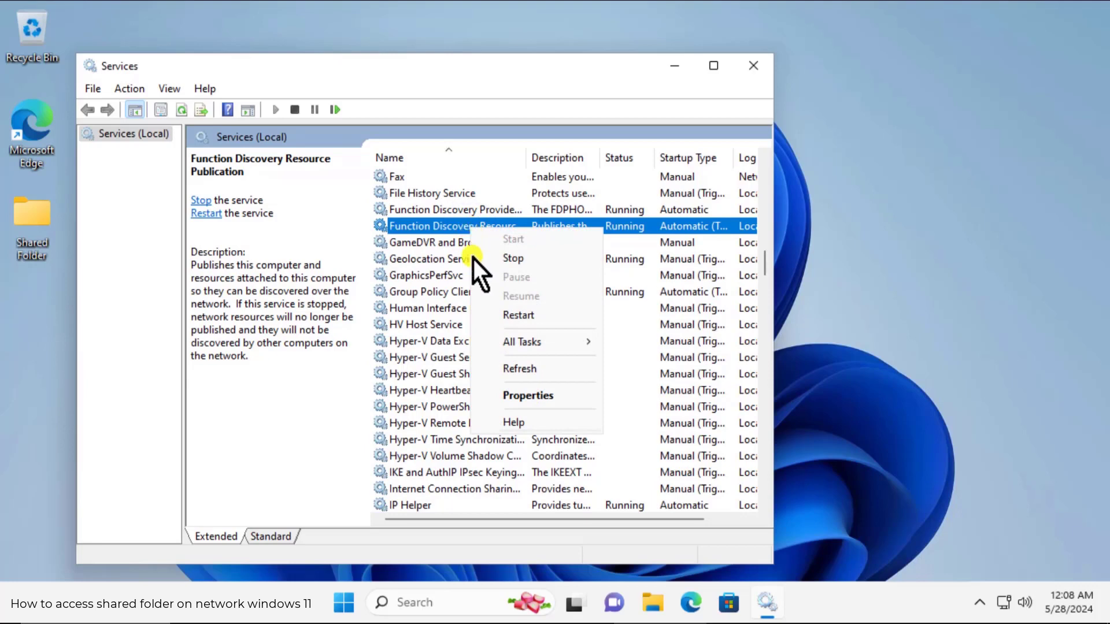
pyautogui.click(548, 397)
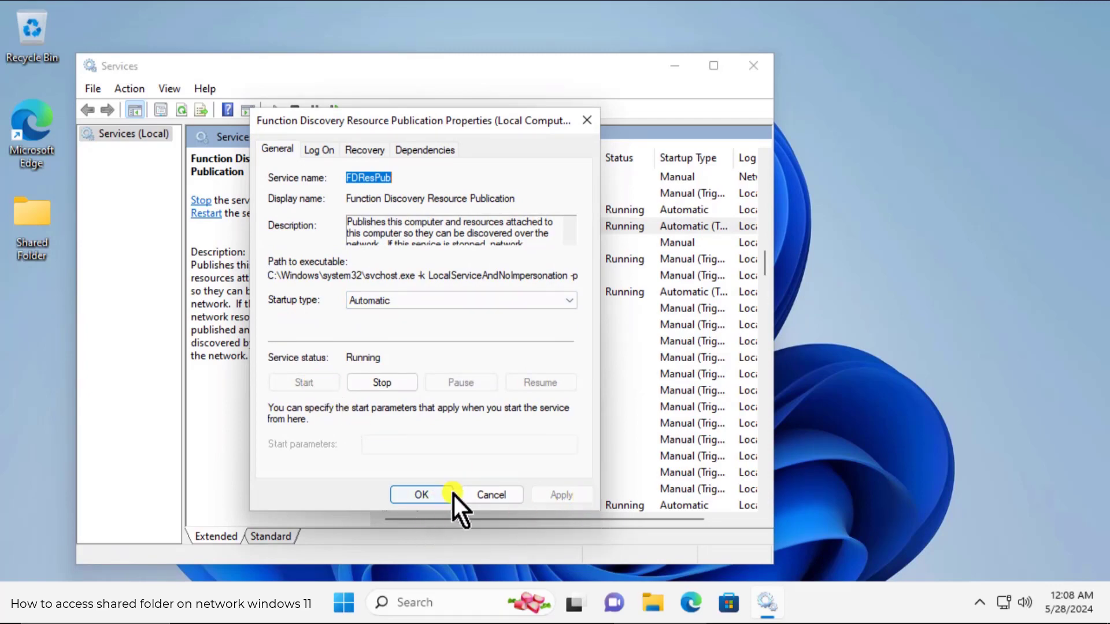
pyautogui.click(493, 499)
# Close the Services window to return to the desktop
pyautogui.click(753, 67)
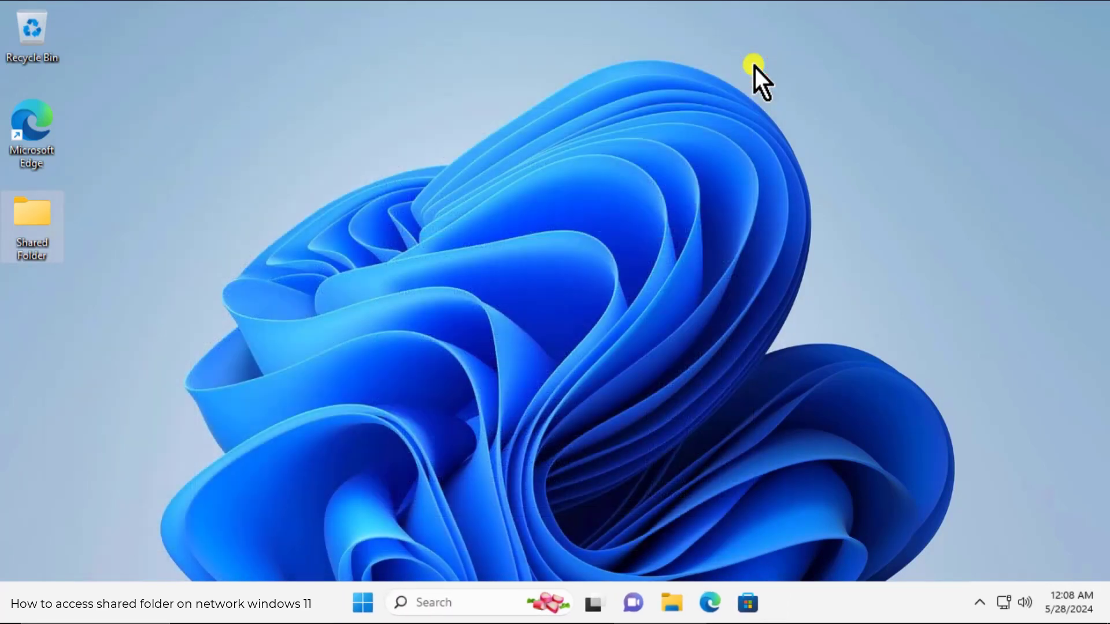